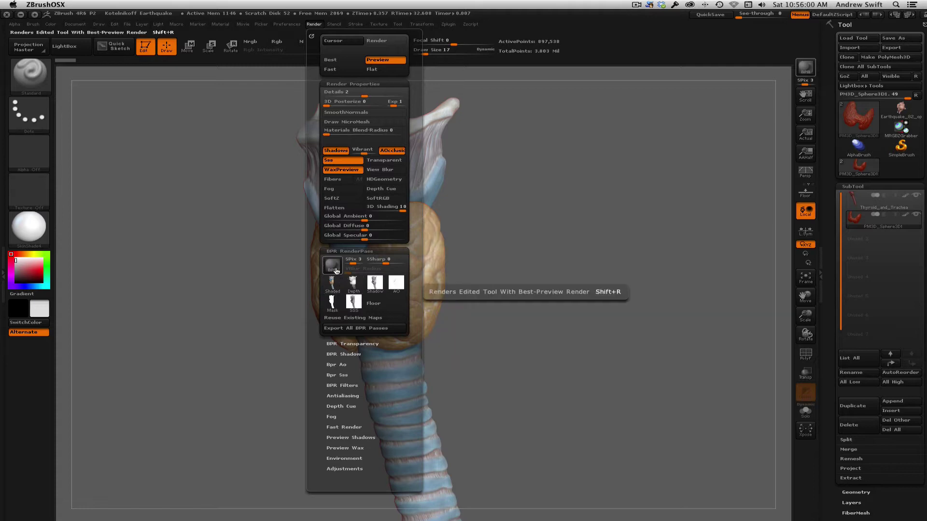
Switch to Safari to read the forum post on the Export All BPR passes plugin, and return to ZBrush.
key(ctrl)
key(super+Tab)
key(super+Tab)
key(super+Tab)
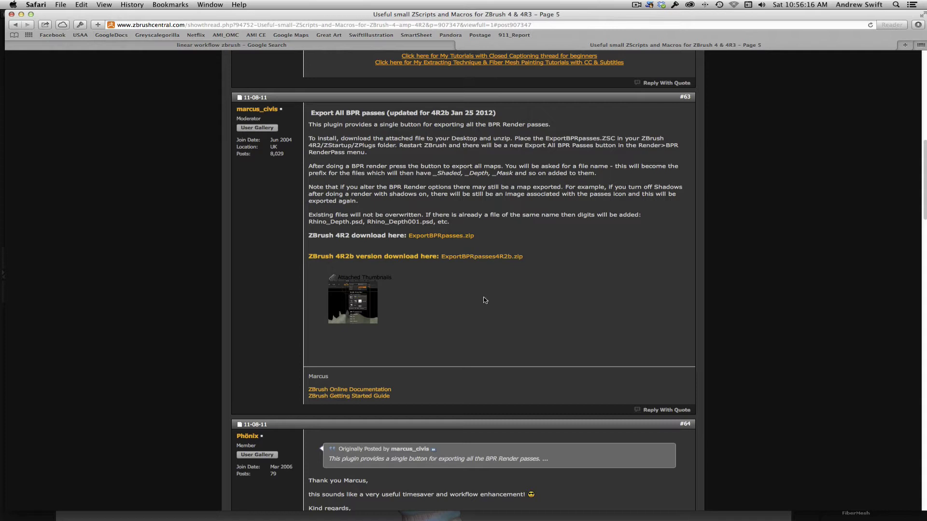
key(super+Tab)
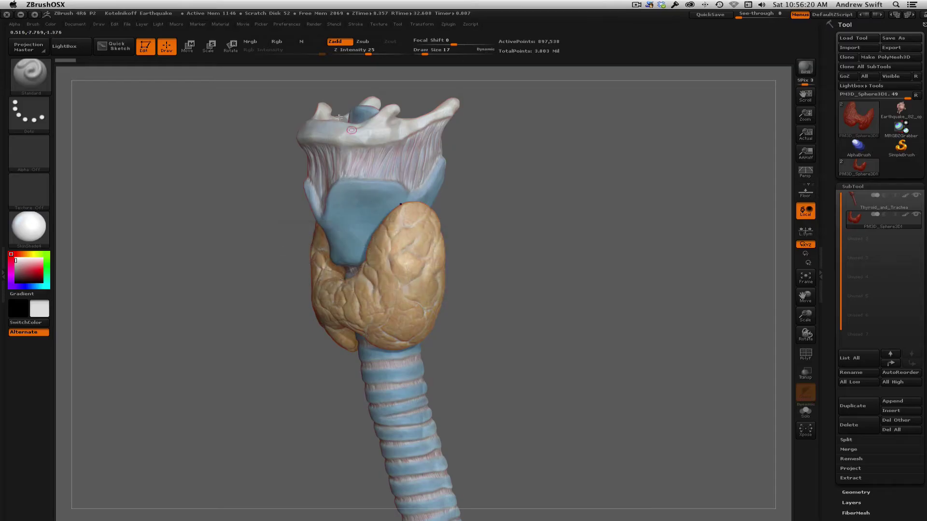
Examine the shaded, shadow and other pass thumbnails of the most recent BPR render and the option to export them all.
click(315, 24)
mouse_move(371, 303)
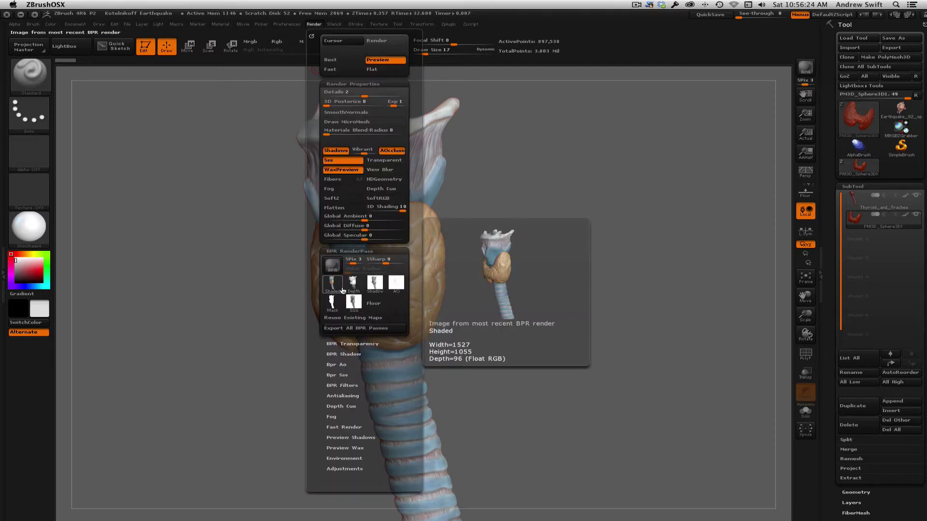
mouse_move(348, 286)
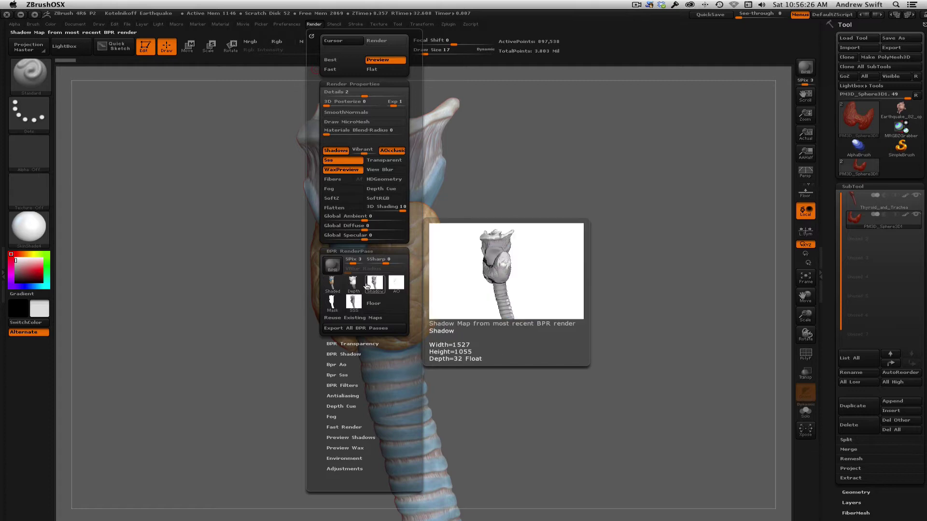
mouse_move(393, 286)
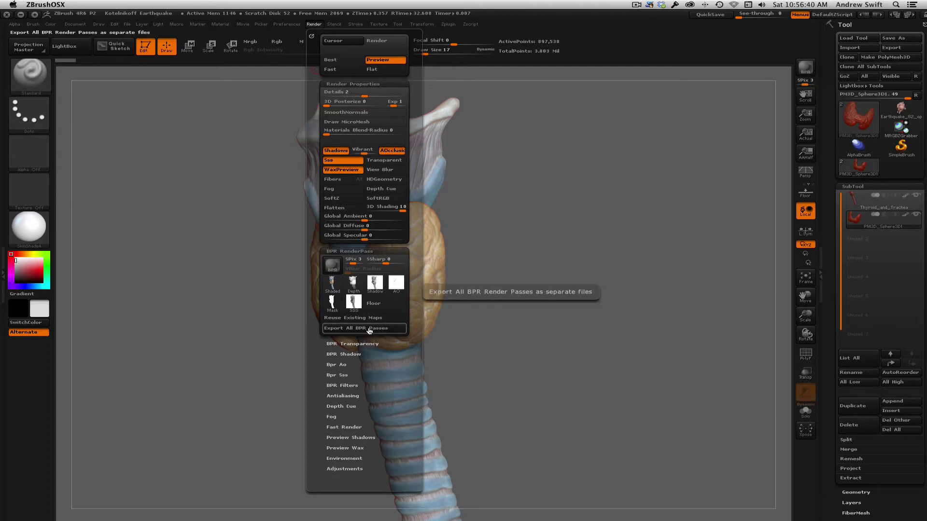
Switch to Finder to check the BPR_Render_Pass folder on the Desktop, and return to ZBrush.
key(super+Tab)
key(super+Tab)
key(super+Tab)
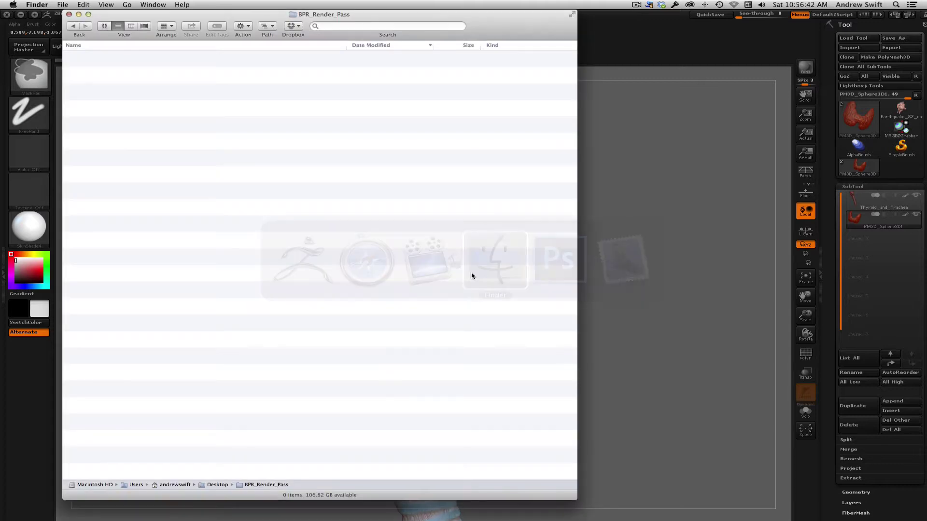
drag(147, 18, 140, 18)
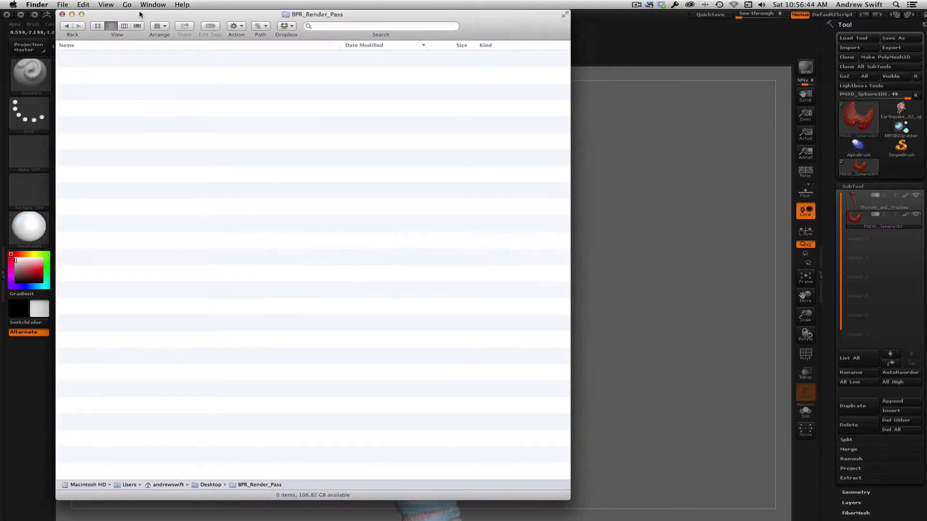
key(super+Tab)
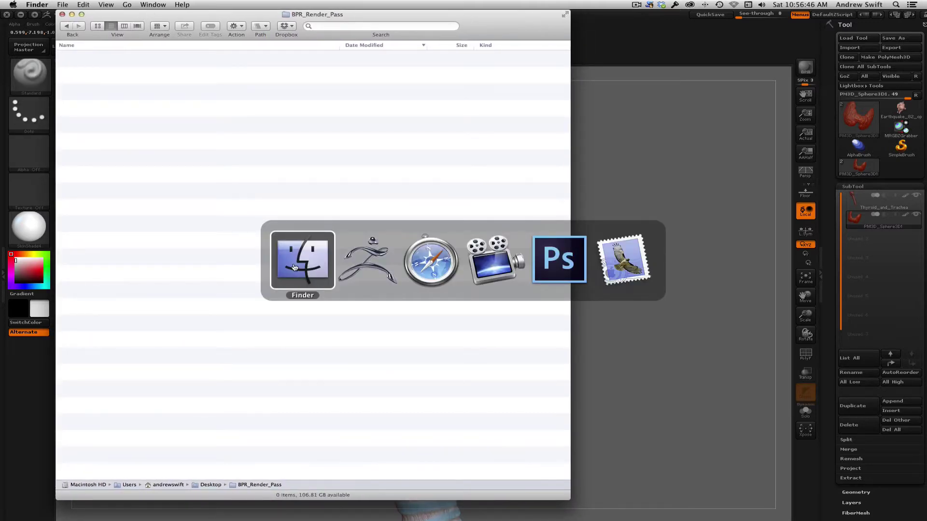
key(super+Tab)
click(387, 267)
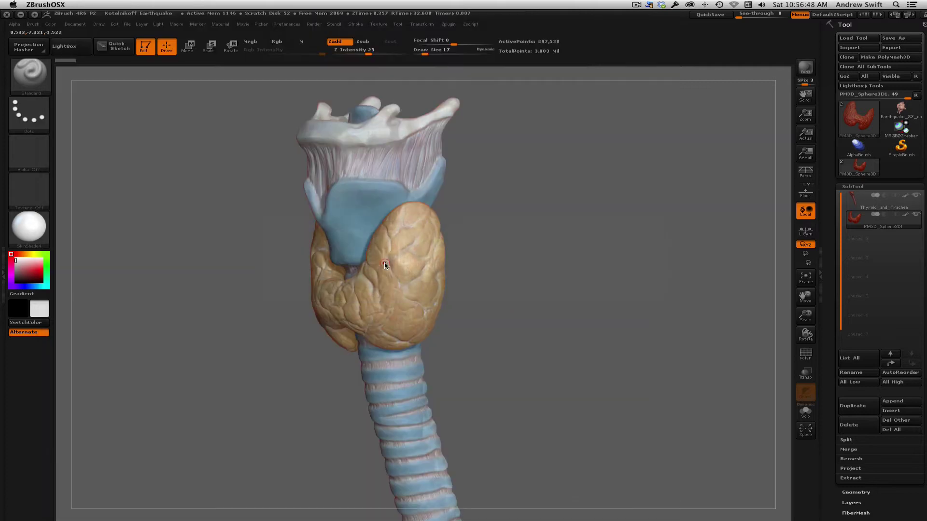
Export all BPR render passes to the BPR_Render_Pass folder as Photoshop files with the name Image.
click(314, 24)
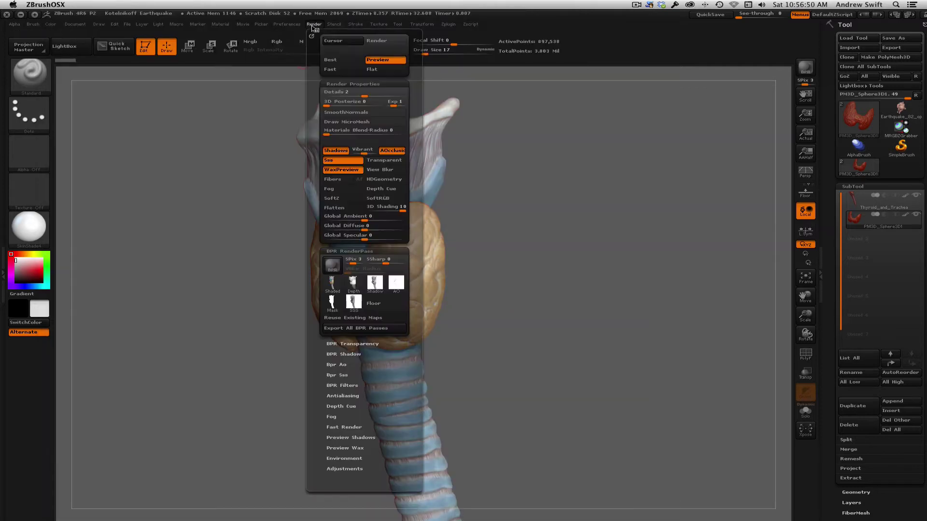
click(374, 329)
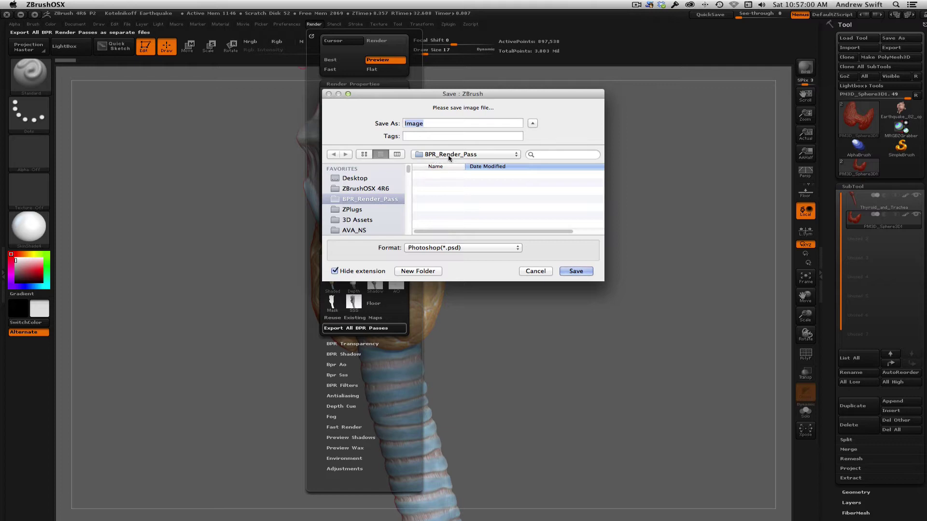
click(576, 271)
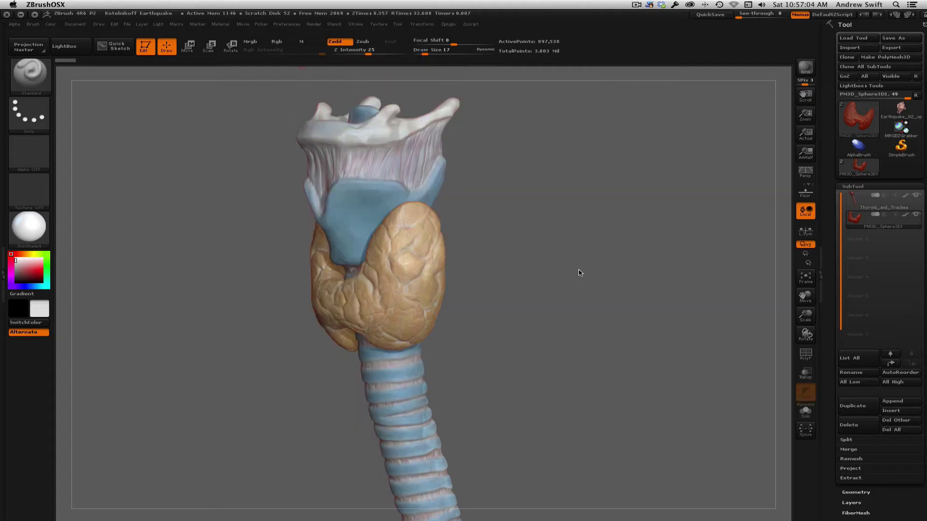
Export the SSS pass separately as the PSD file BPR_SSS in the BPR_Render_Pass folder.
click(315, 25)
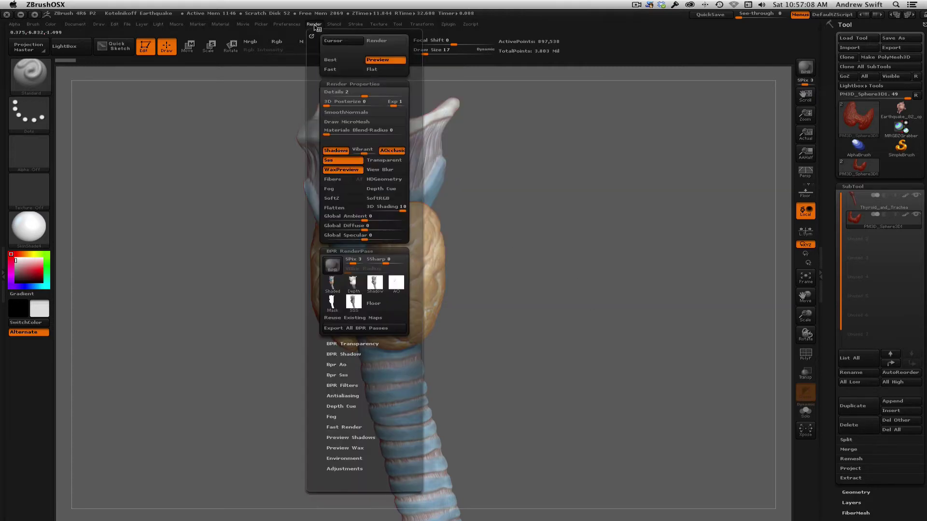
click(354, 303)
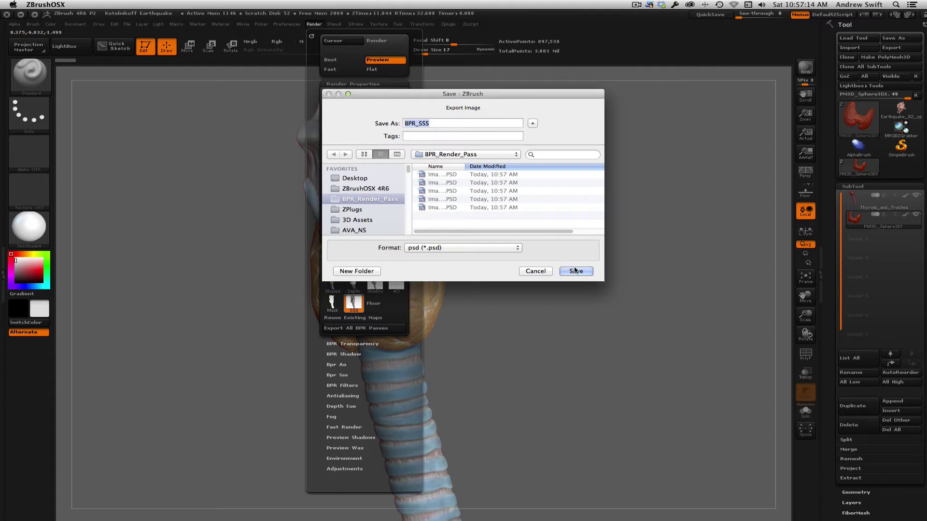
key(Return)
Switch to Photoshop and close the open document without saving it.
key(super+Tab)
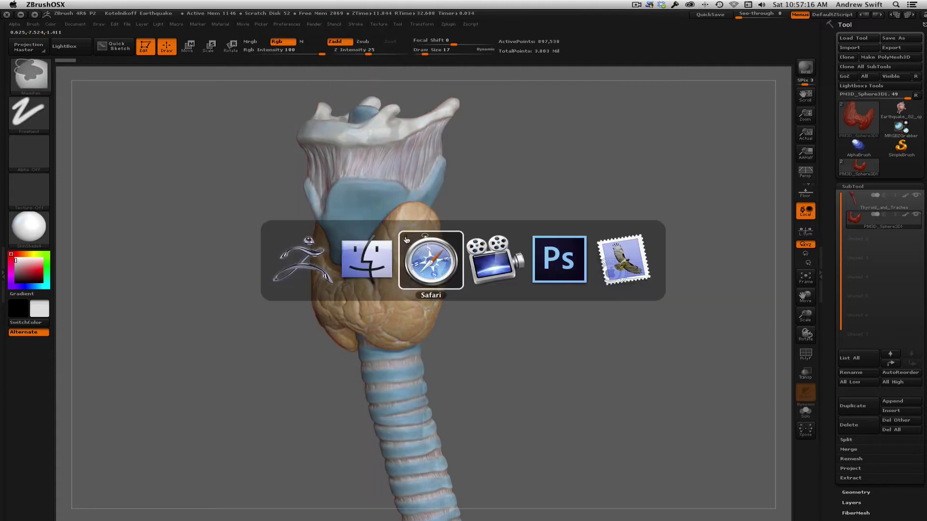
click(563, 266)
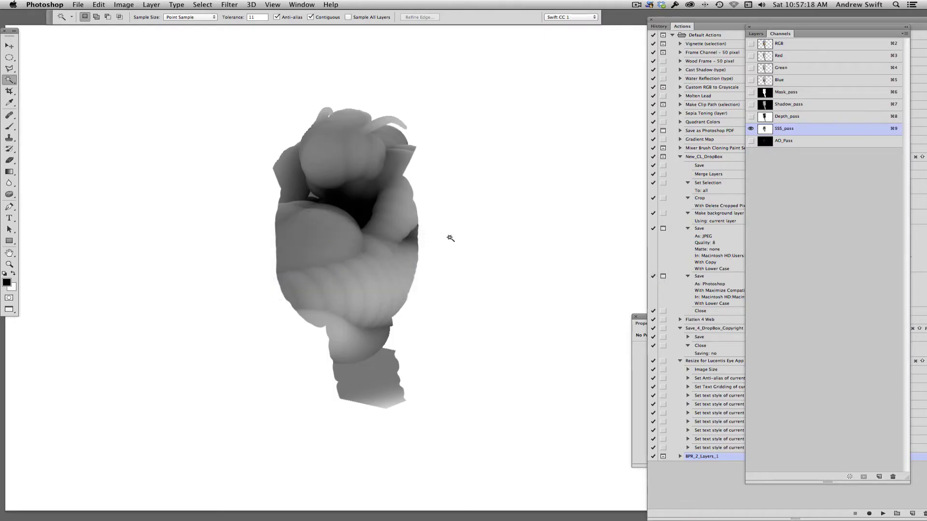
key(super+w)
key(super+d)
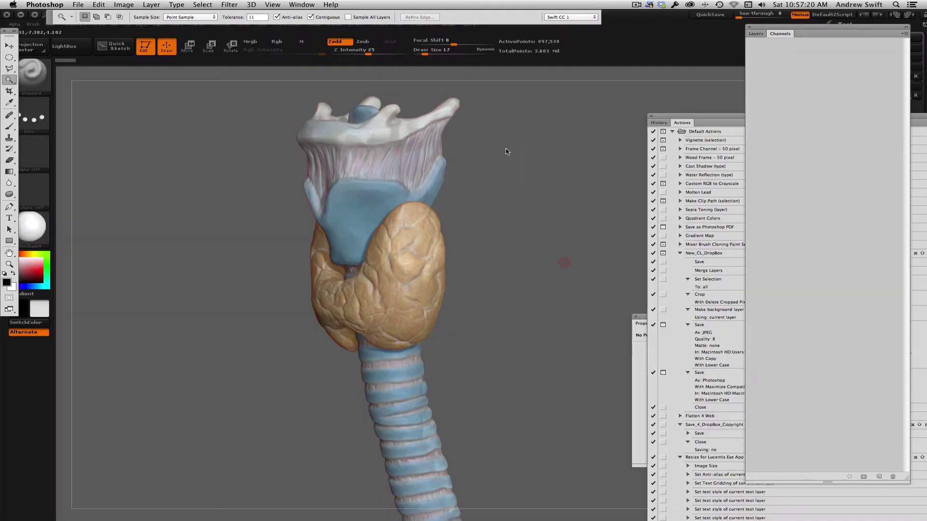
Examine the recorded commands of the BPR_2_Layers_1 action, and collapse it again.
drag(698, 121, 641, 40)
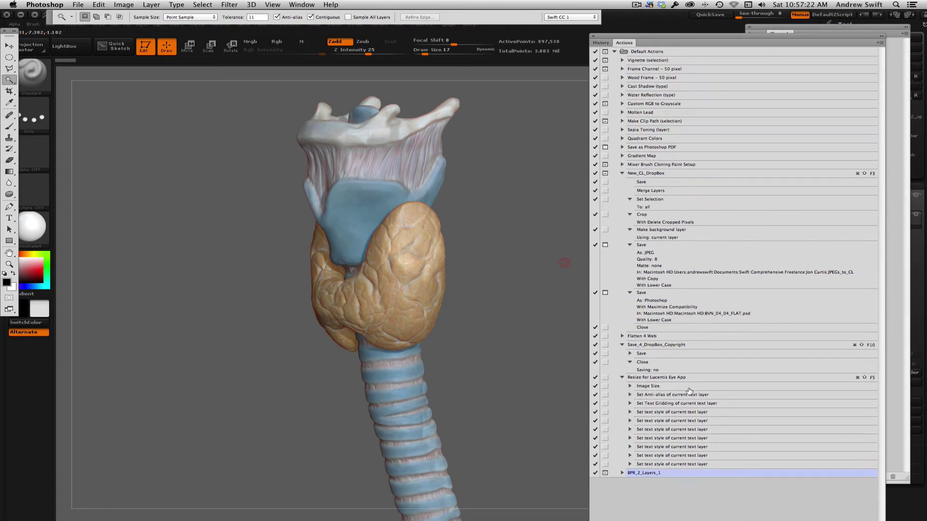
click(622, 473)
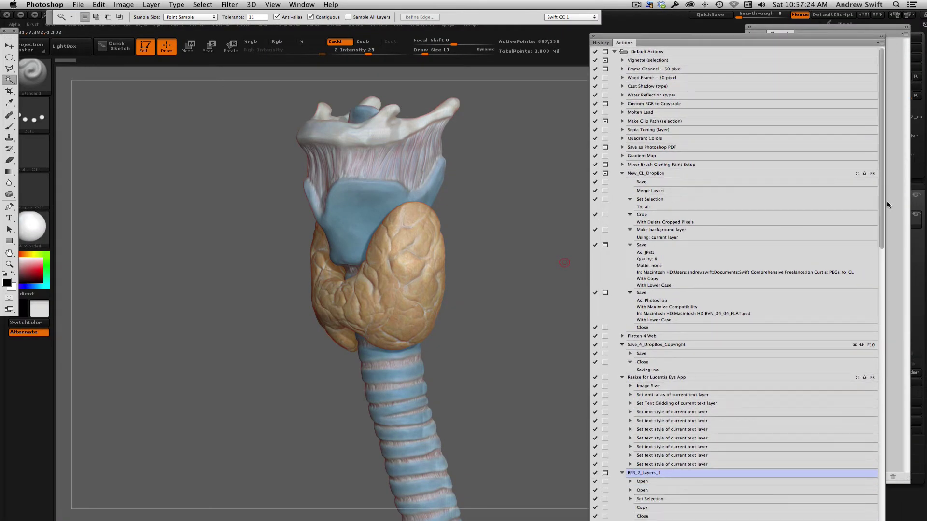
drag(882, 206, 875, 142)
click(78, 5)
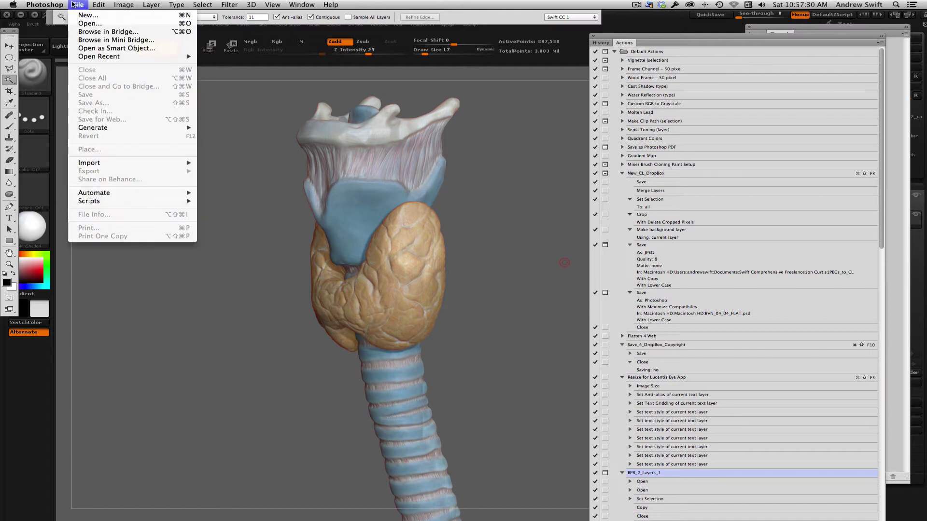
key(Escape)
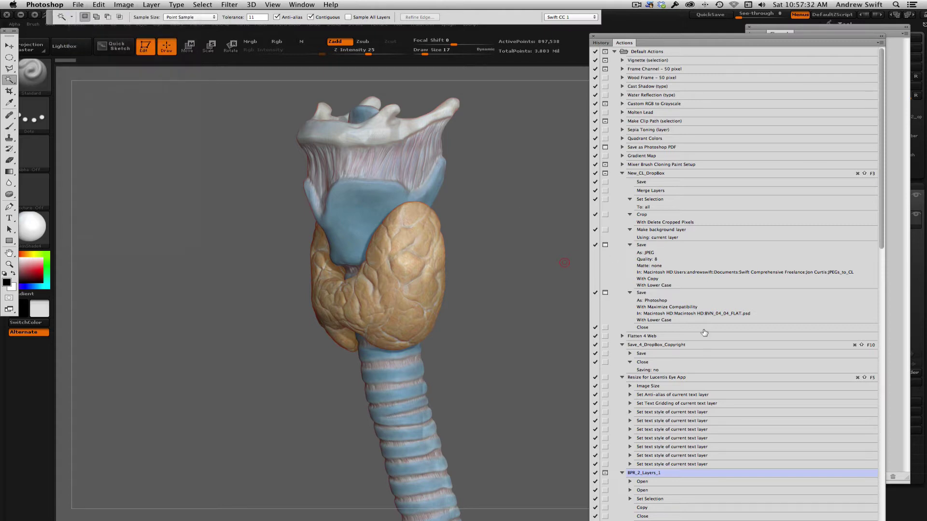
double_click(723, 476)
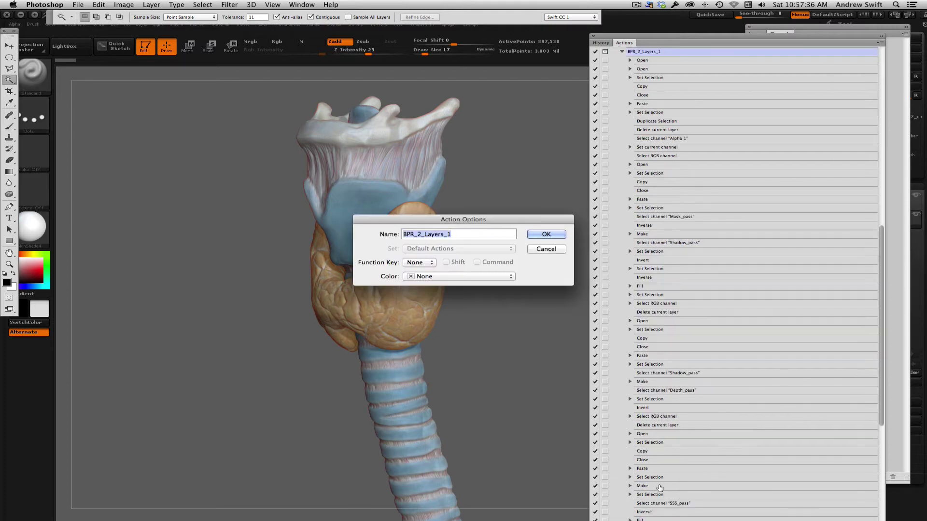
key(Escape)
drag(880, 379, 889, 494)
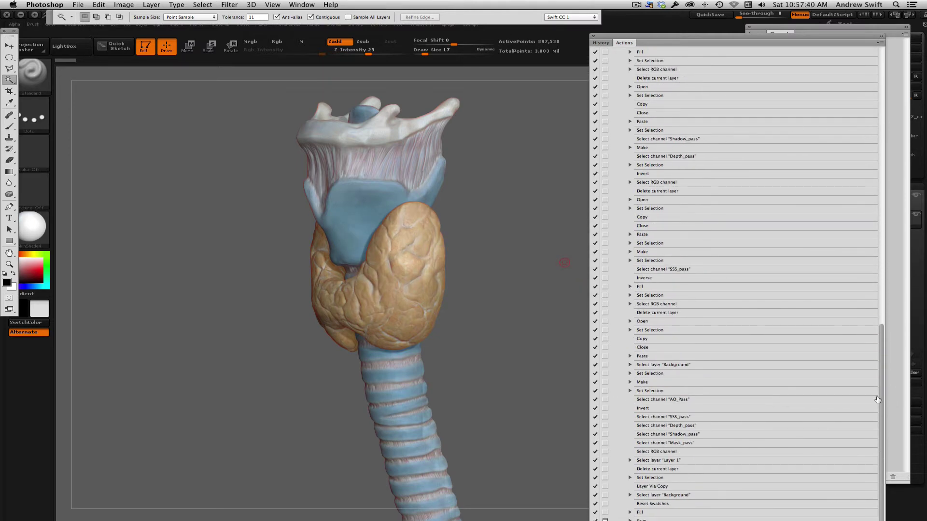
drag(885, 389, 883, 239)
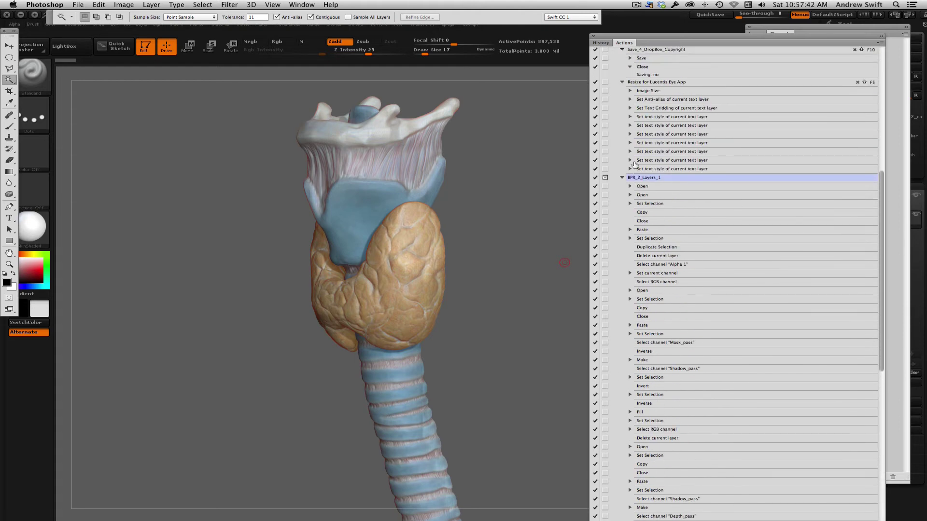
click(621, 179)
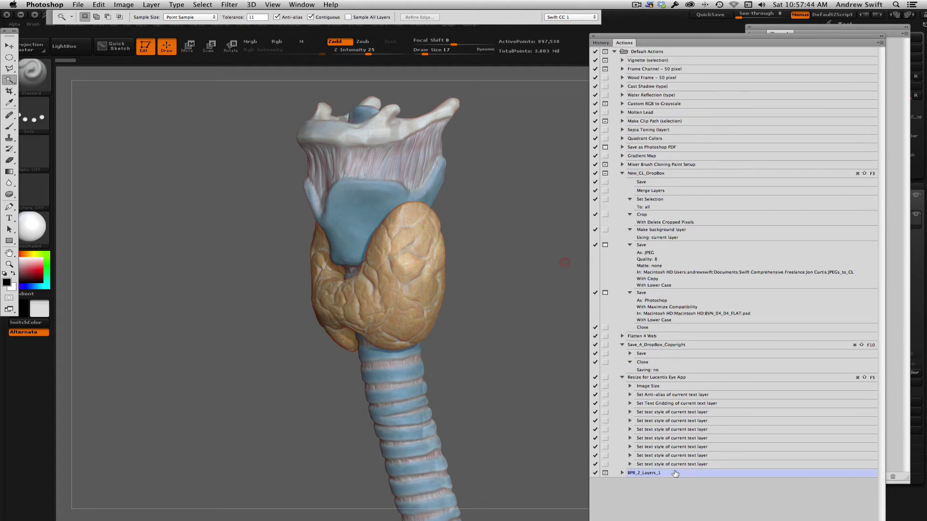
Play the BPR_2_Layers_1 action and save the combined Photoshop file as trachea in the BPR_Render_Pass folder.
drag(682, 36, 679, 6)
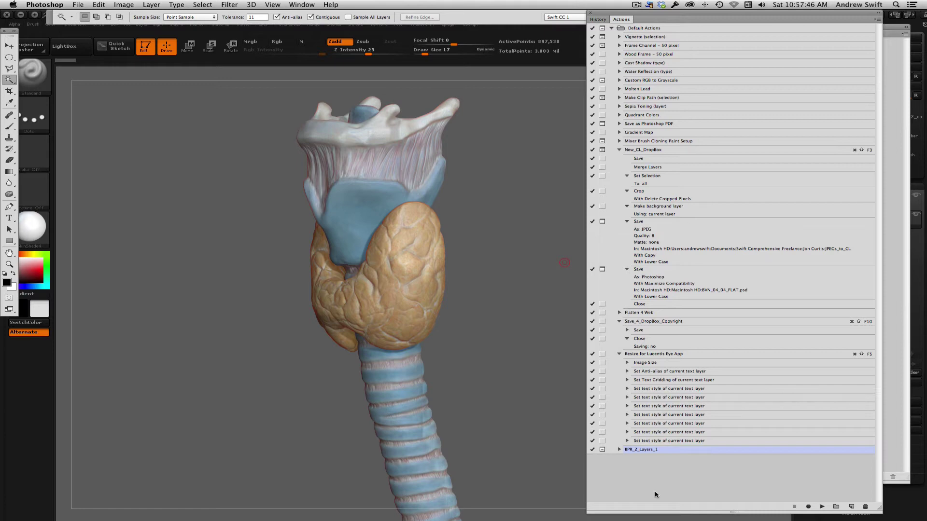
click(822, 507)
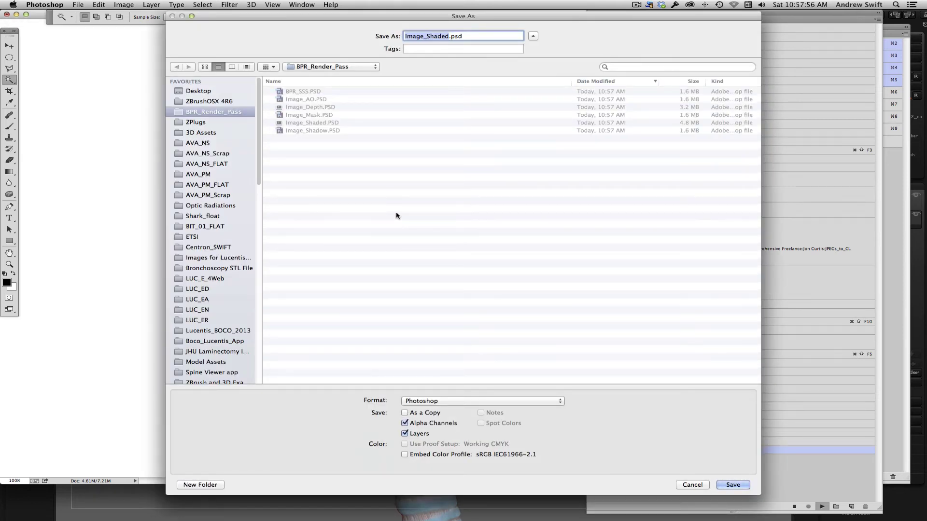
text(trachea)
key(Return)
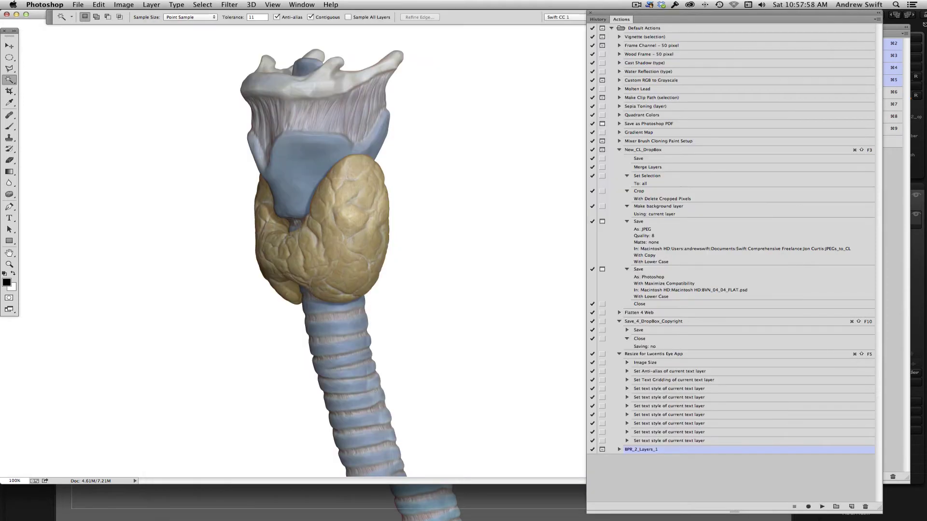
Put the actions list away and isolate Layer 1 to inspect the cut-out trachea, and show the Background layer again.
click(592, 15)
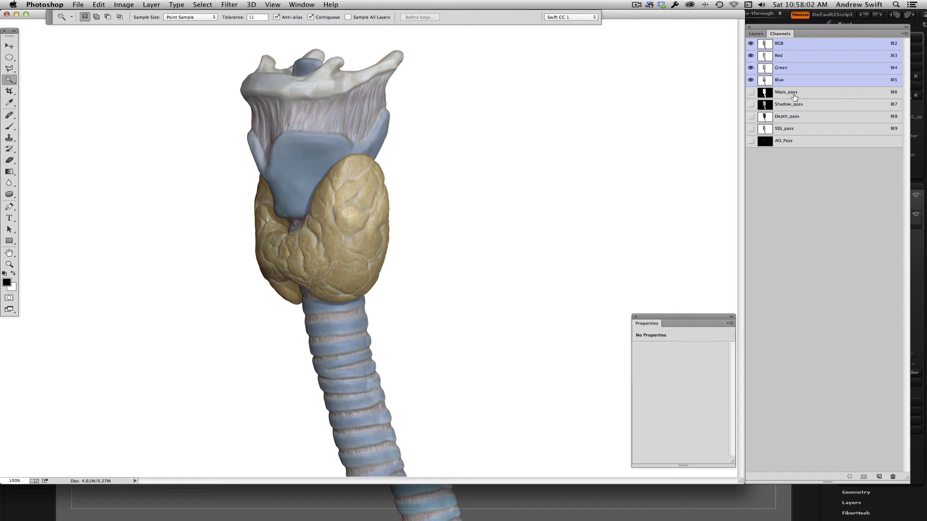
click(756, 33)
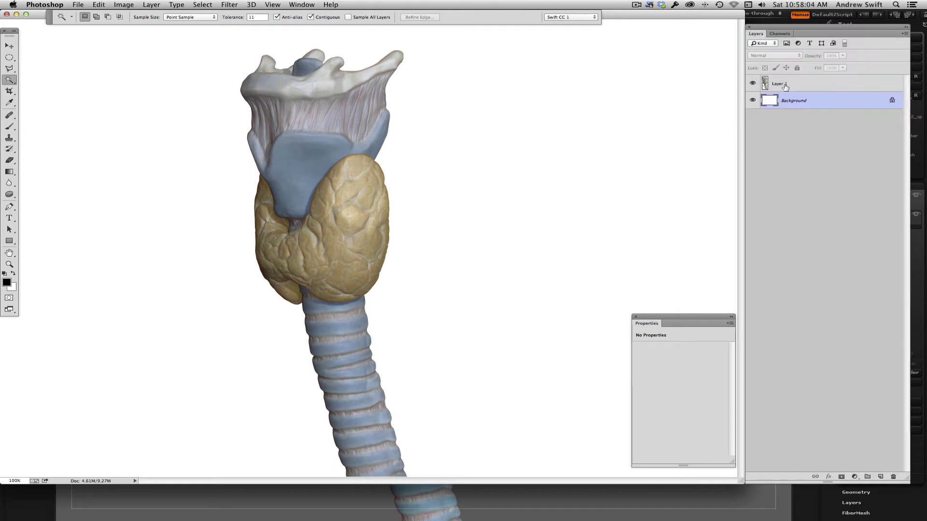
alt+click(752, 85)
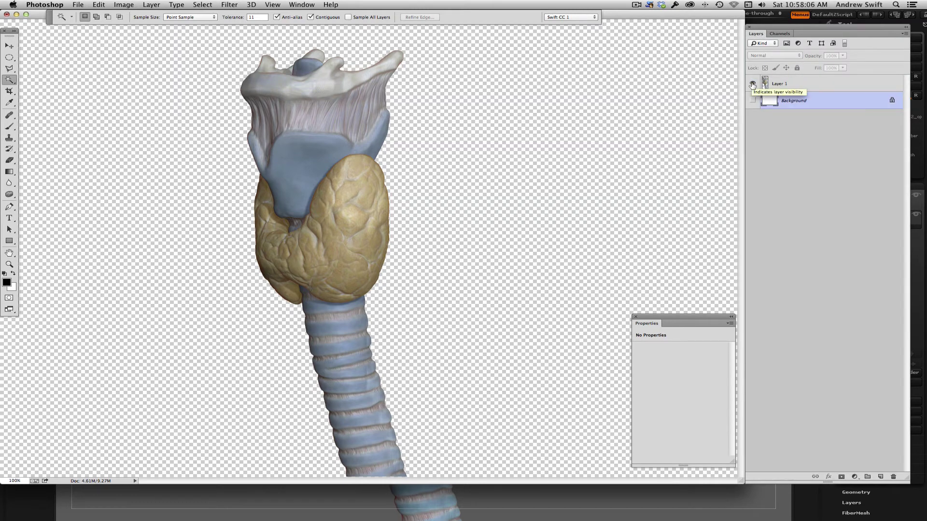
alt+click(752, 85)
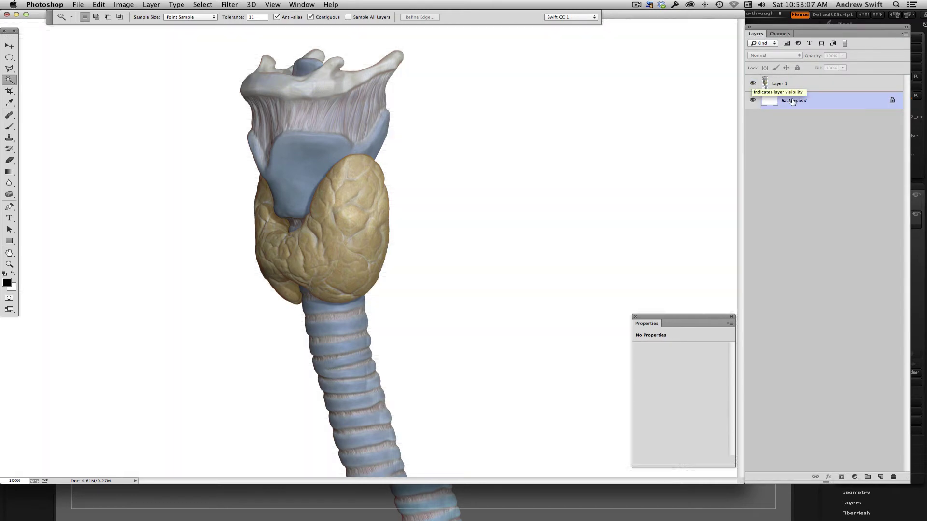
Display the AO_Pass channel over the RGB image and make it the active channel.
click(780, 34)
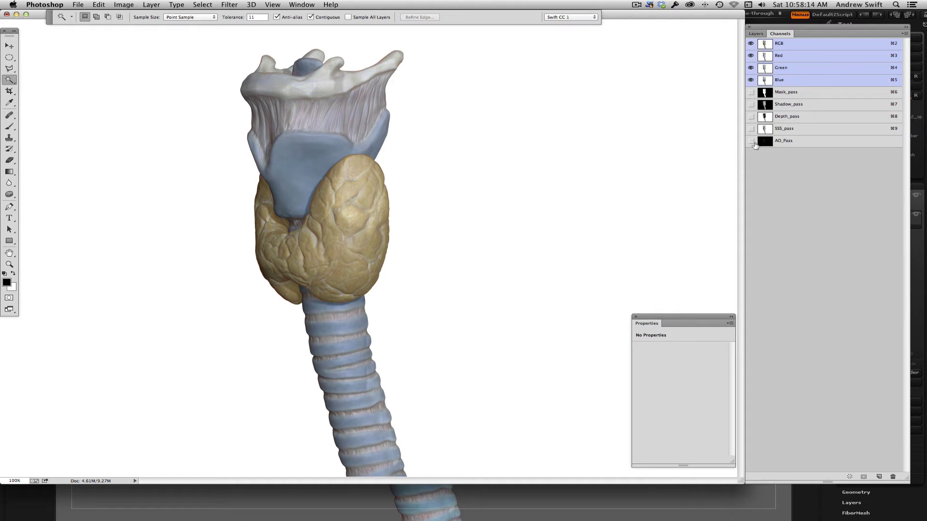
click(751, 141)
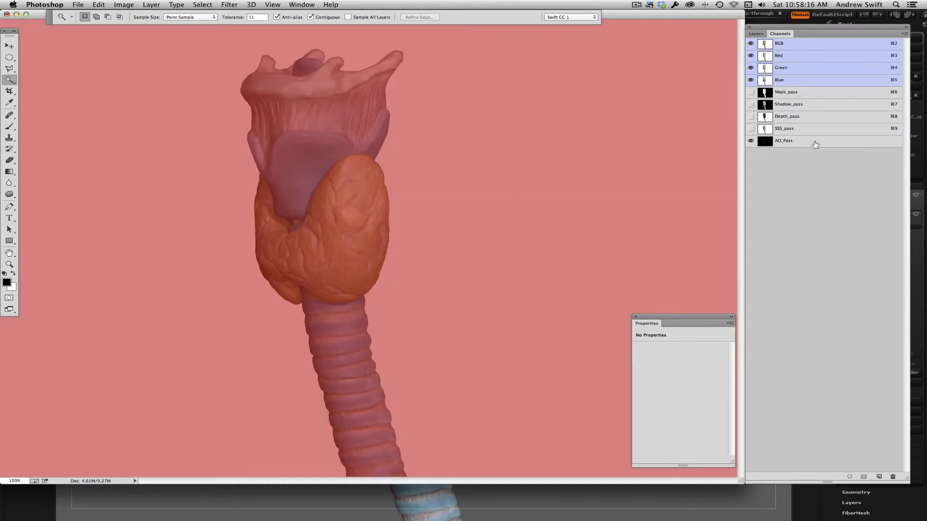
click(800, 140)
click(792, 46)
click(791, 142)
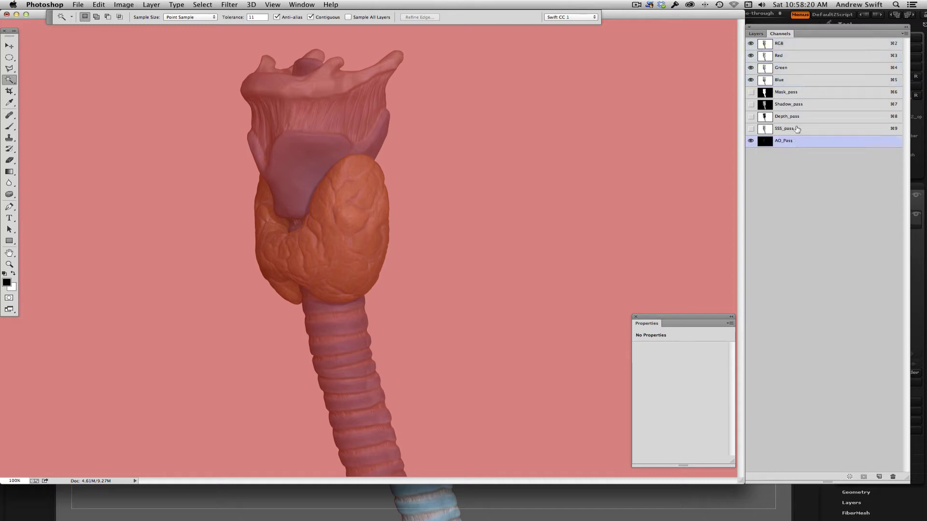
View the AO_Pass, SSS_pass, Depth_pass, Shadow_pass and Mask_pass channels one at a time.
click(797, 130)
click(794, 141)
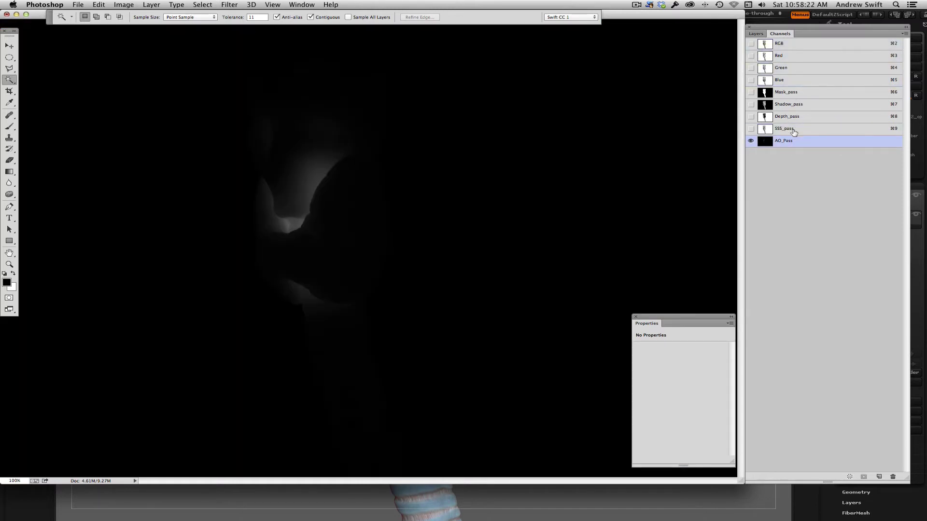
click(792, 131)
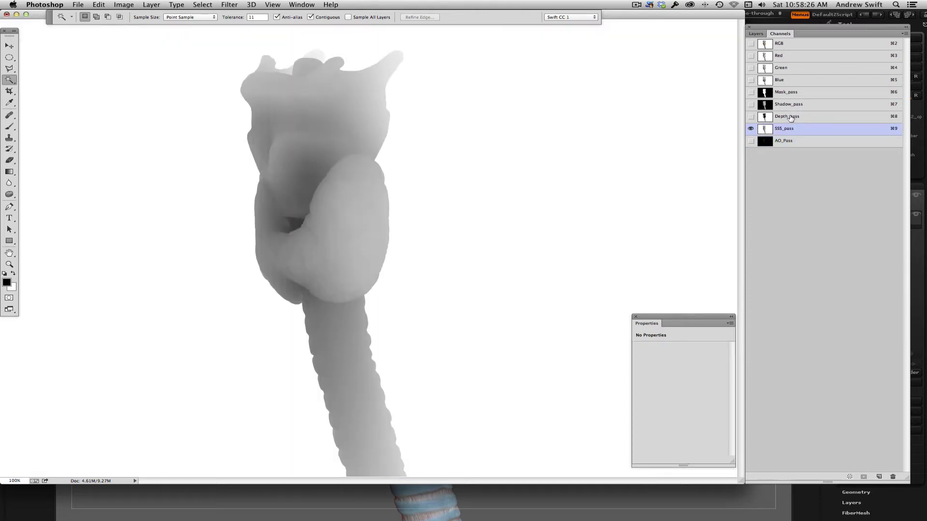
click(790, 117)
click(791, 105)
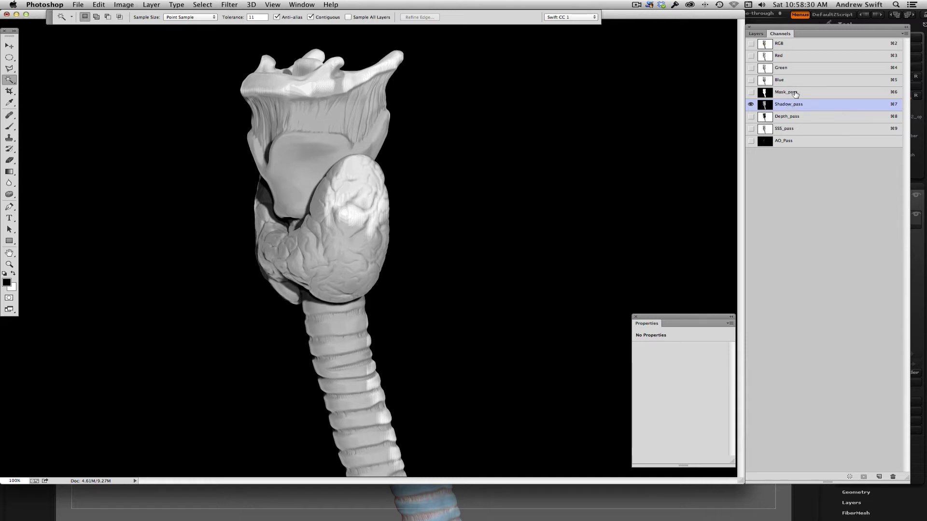
click(796, 95)
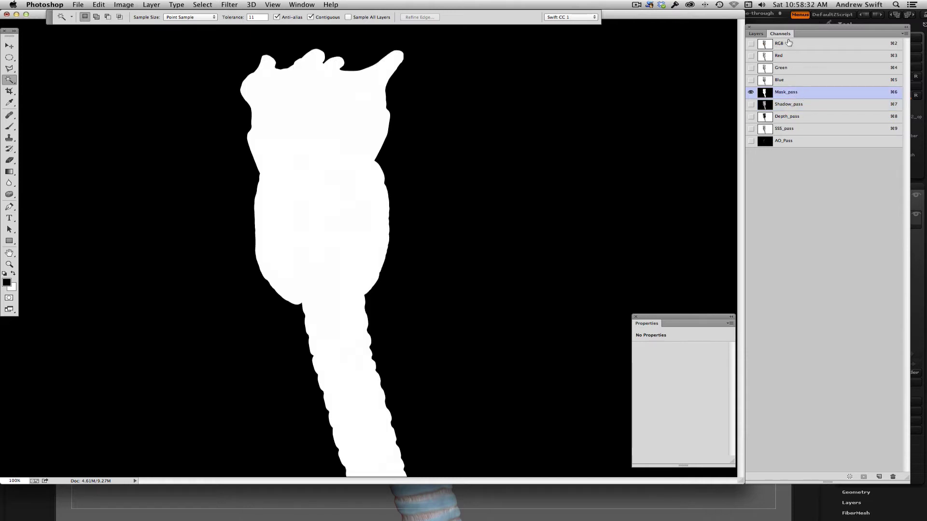
Restore the RGB composite view, make Layer 1 the active layer, and return to the channel list.
click(785, 44)
click(757, 35)
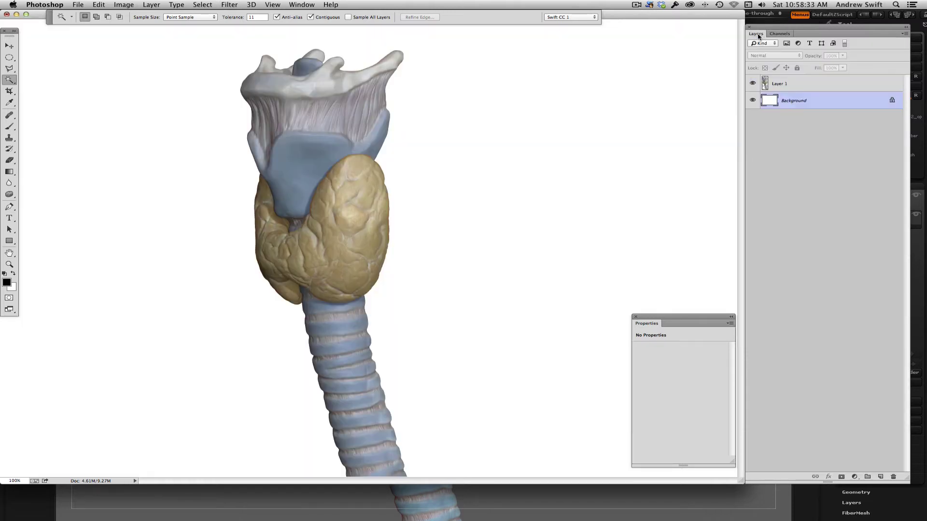
click(779, 86)
click(780, 34)
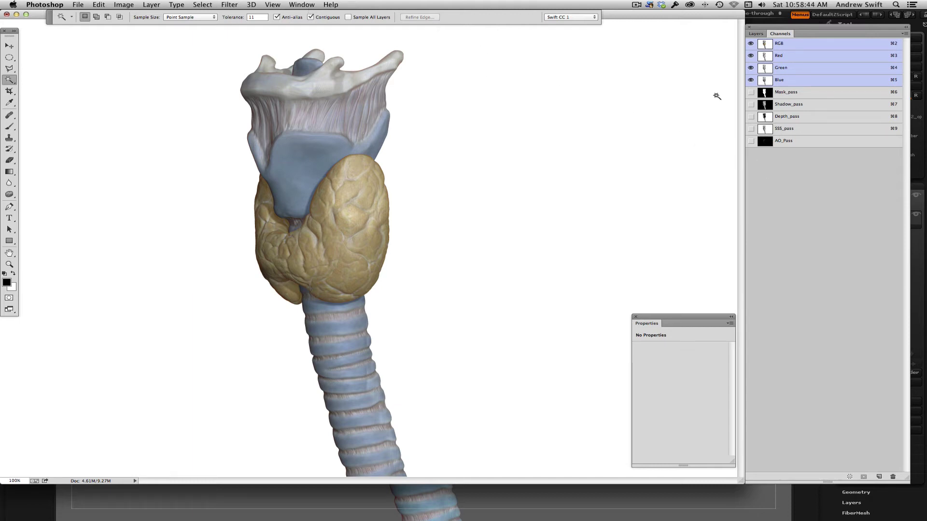
Show the actions list and start recording a new action in the Default Actions set under its default name.
click(302, 5)
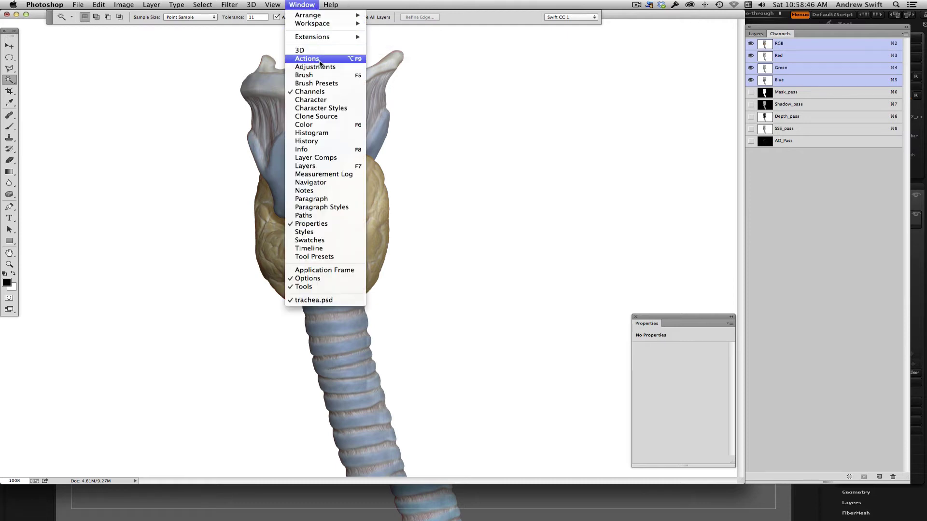
click(320, 59)
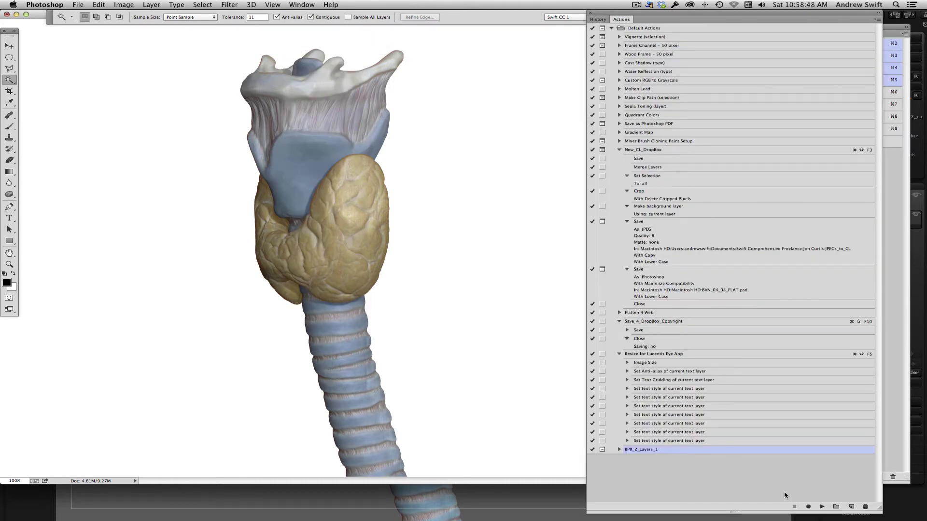
click(851, 504)
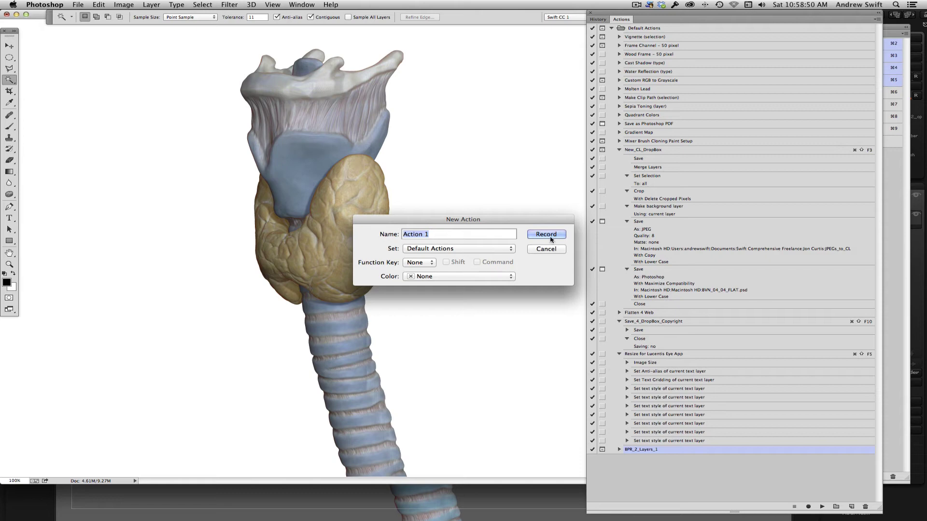
click(549, 235)
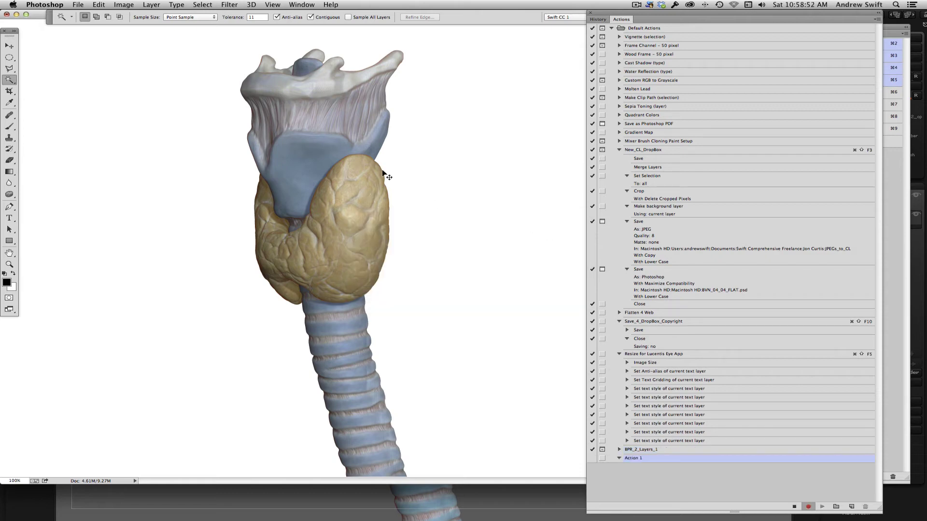
Open Image_Shaded.PSD from the BPR_Render_Pass folder while the action records.
key(super+o)
click(507, 84)
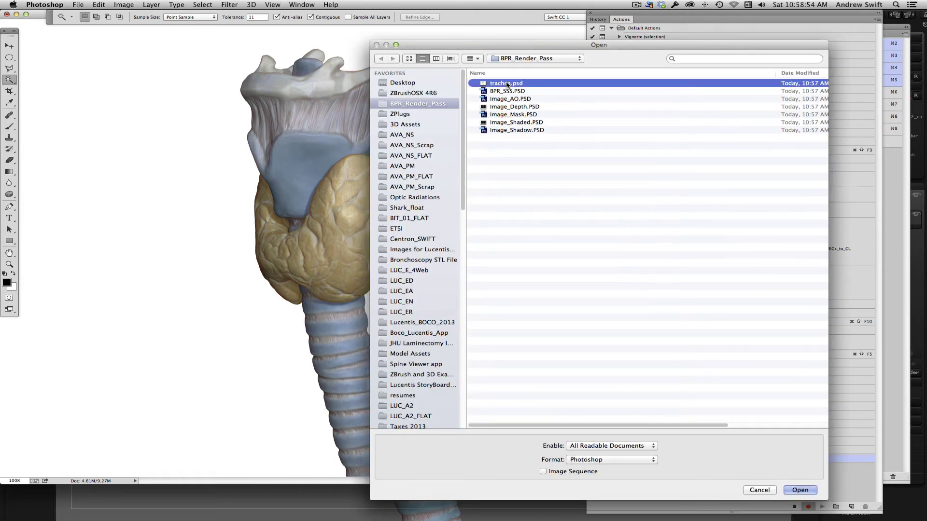
click(513, 124)
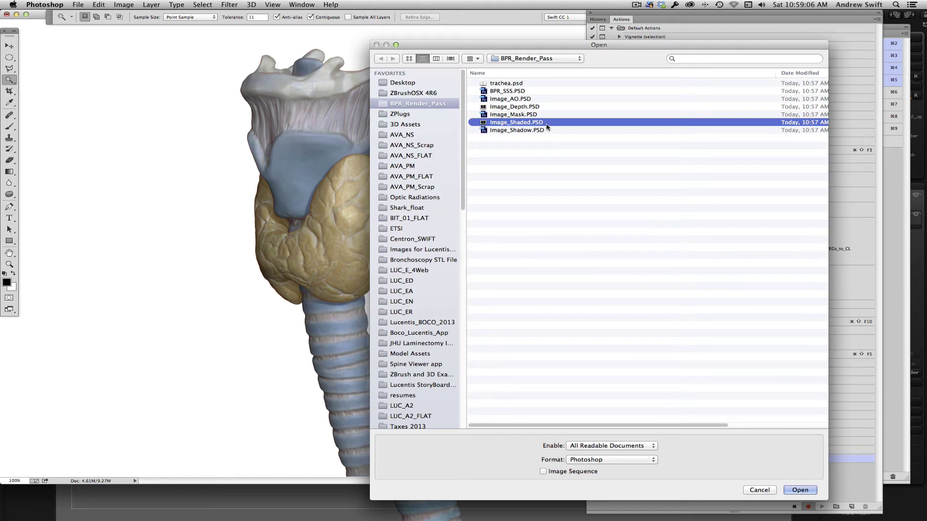
key(Return)
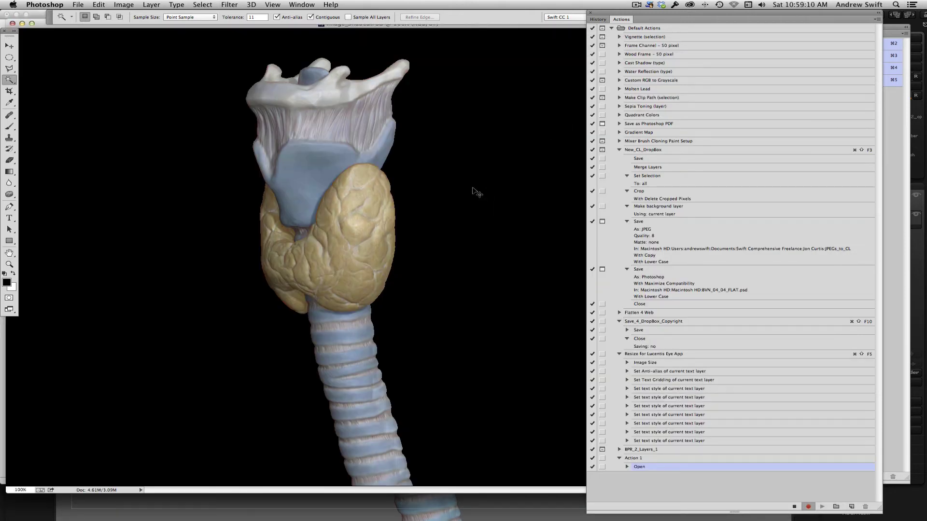
Copy the whole image from Image_Mask.PSD, close that file, and paste the copy into the shaded image.
key(super+o)
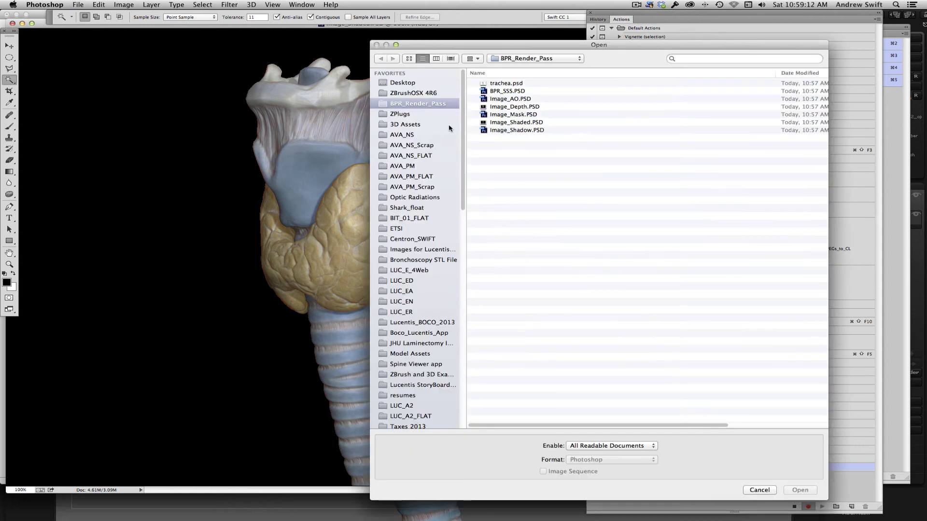
click(515, 116)
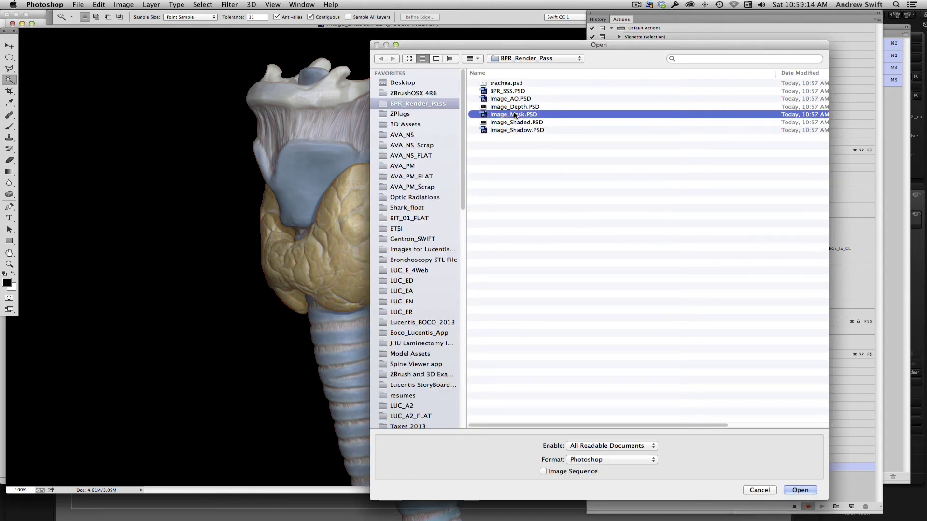
key(Return)
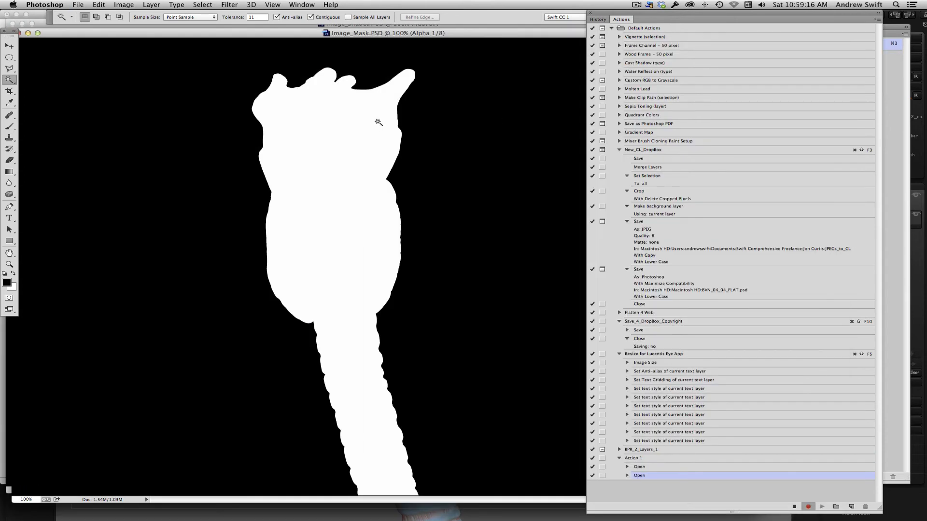
key(super+a)
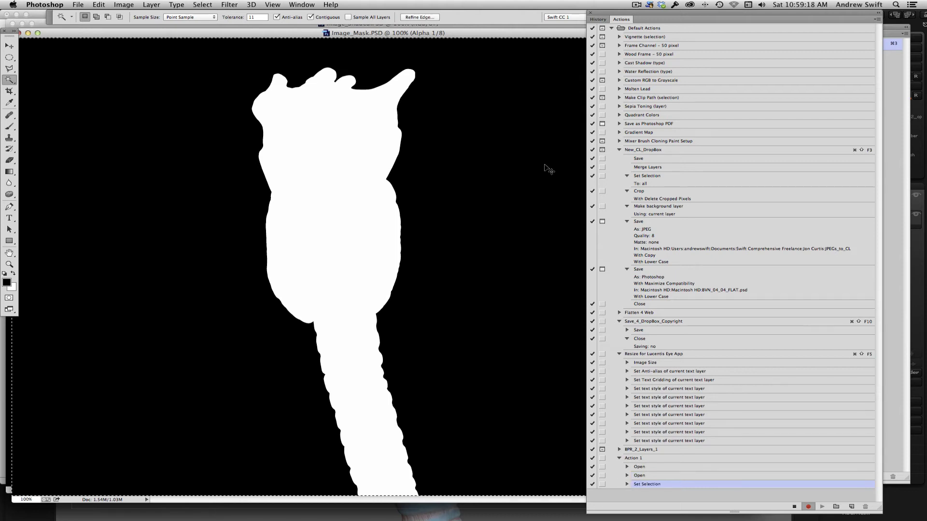
key(super+c)
key(super+w)
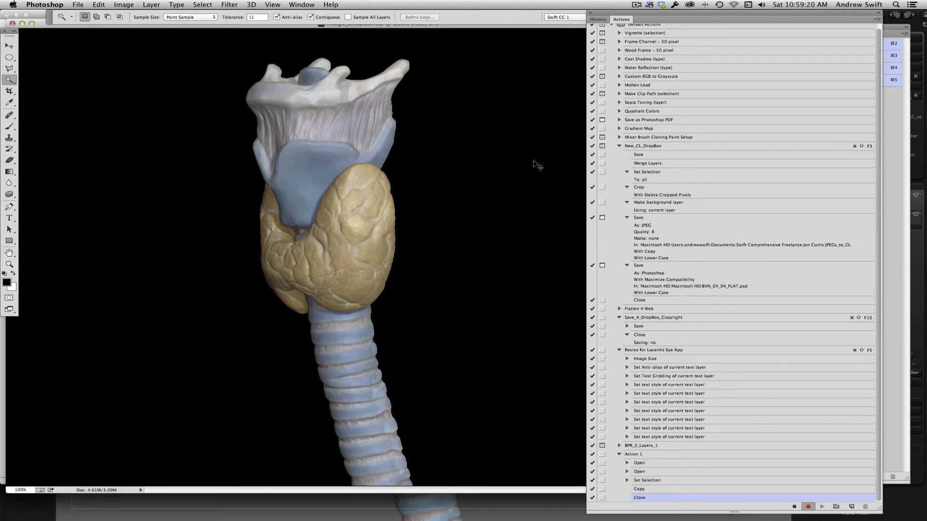
key(super+v)
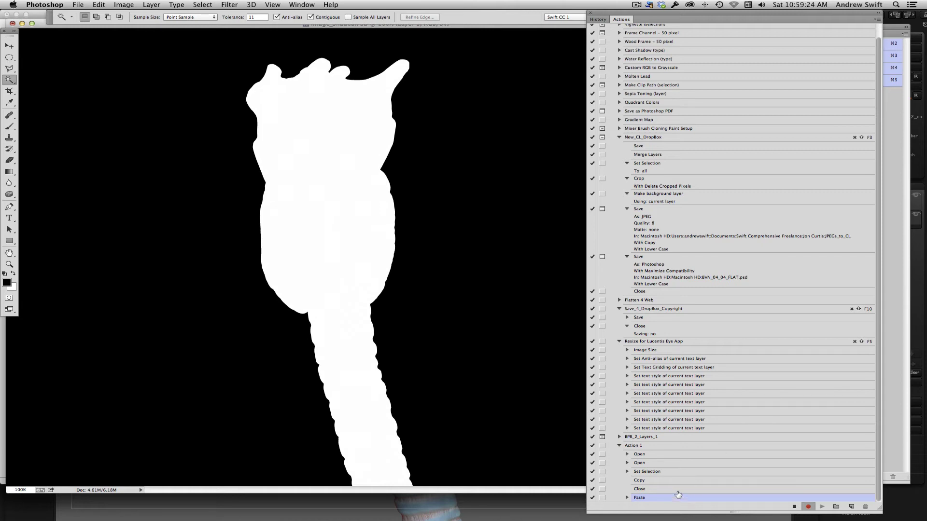
Load the pasted mask's RGB channel as a selection and save it as a new channel named Mask_pass.
click(892, 31)
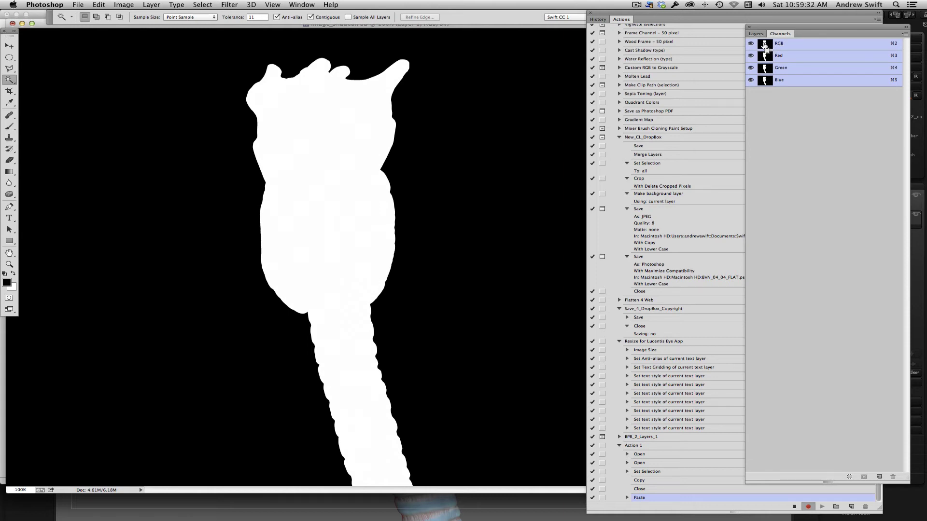
super+click(764, 45)
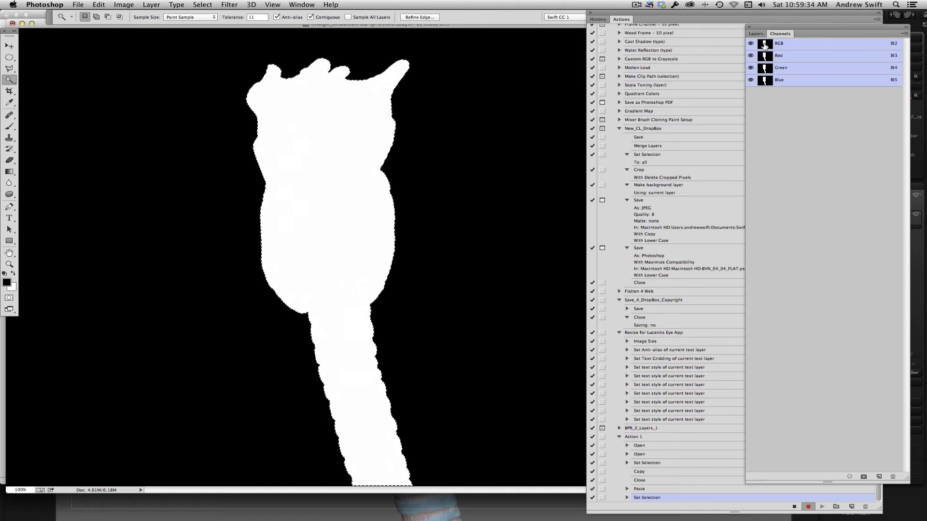
click(863, 477)
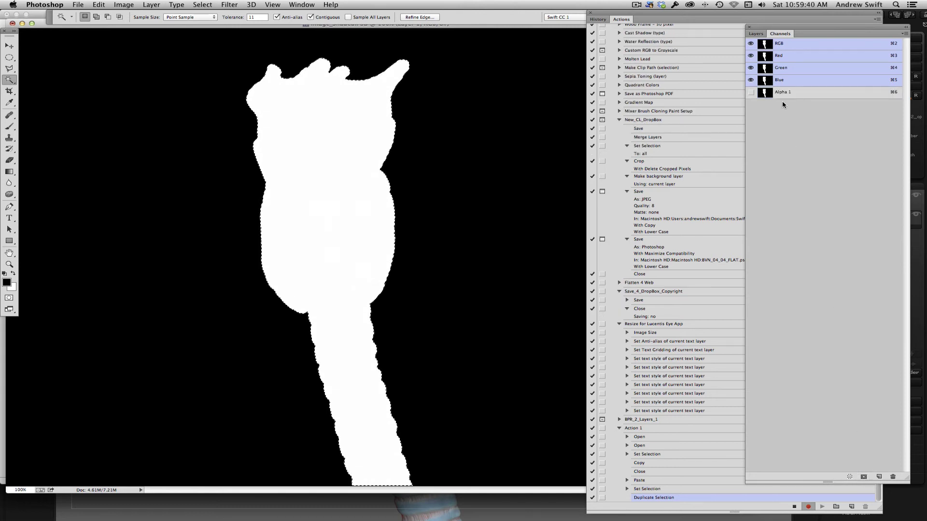
double_click(783, 92)
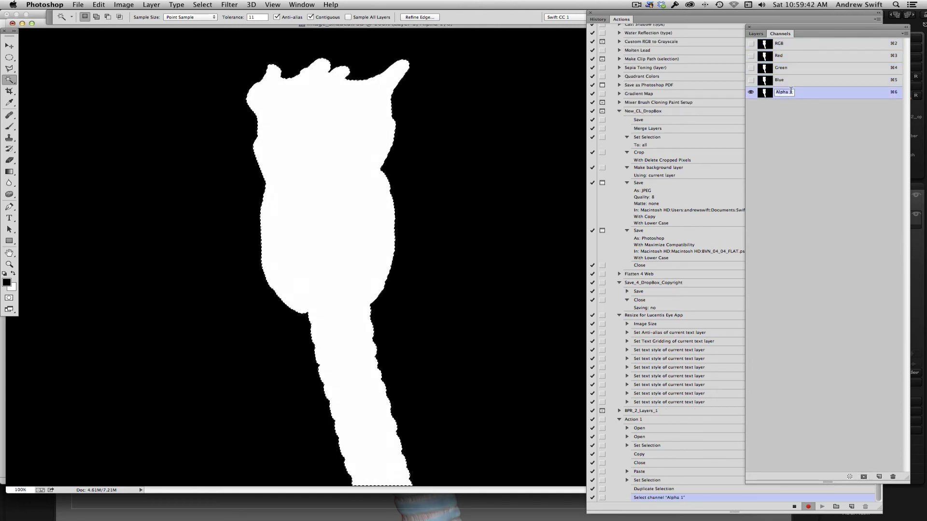
text(Mask_pass)
key(Return)
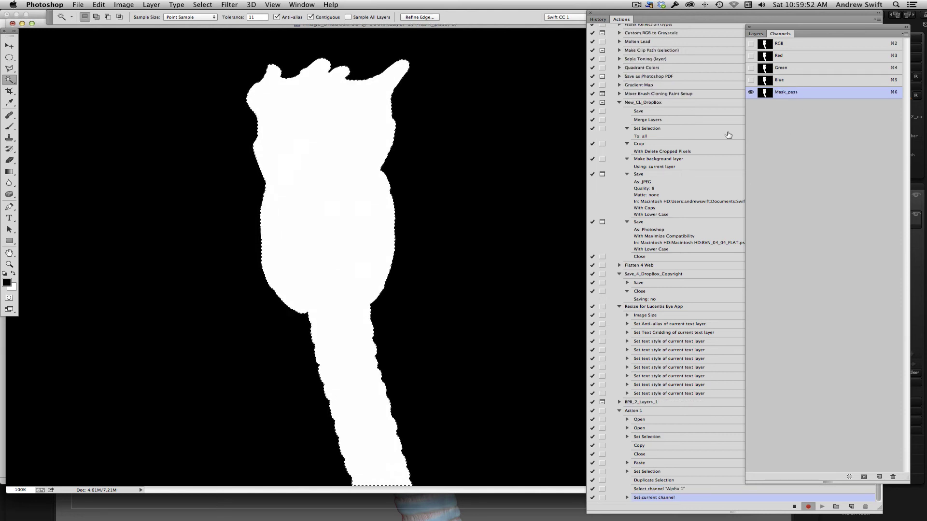
Load the Mask_pass channel as a selection and delete the pasted mask layer, Layer 1.
super+click(765, 91)
click(755, 34)
click(786, 84)
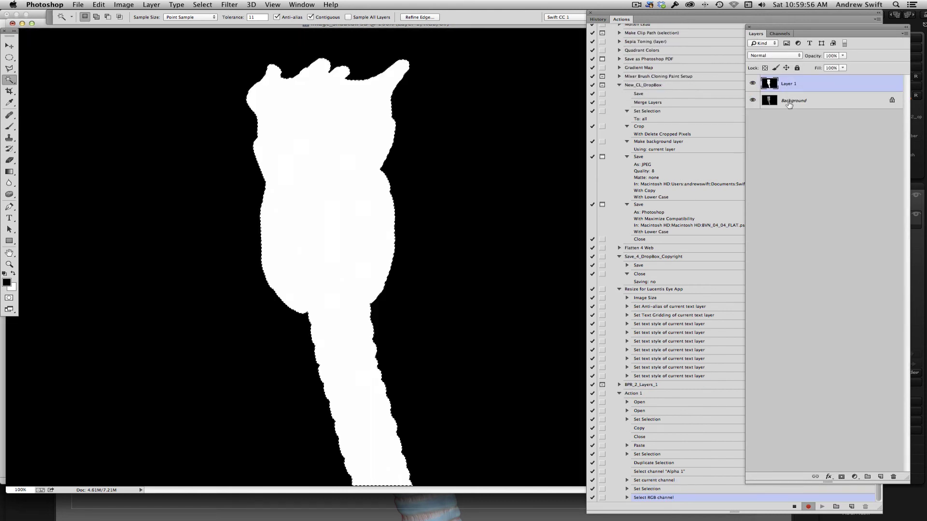
click(790, 101)
click(787, 84)
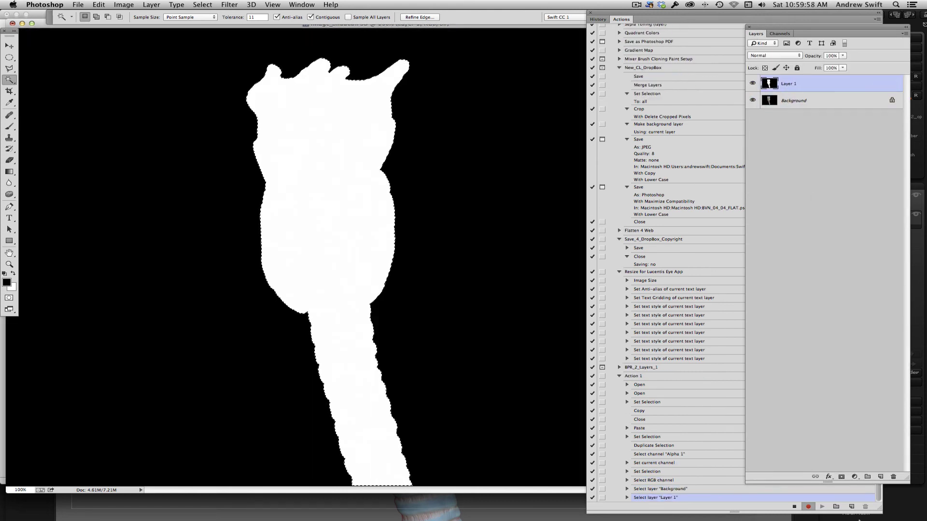
click(894, 477)
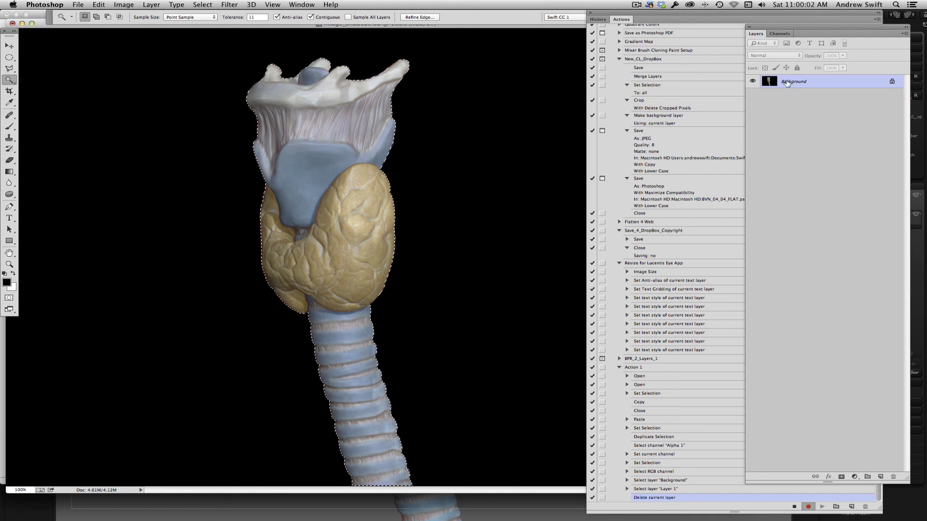
Copy the selected trachea onto its own layer, and fill the Background layer with white using the default colors.
click(905, 33)
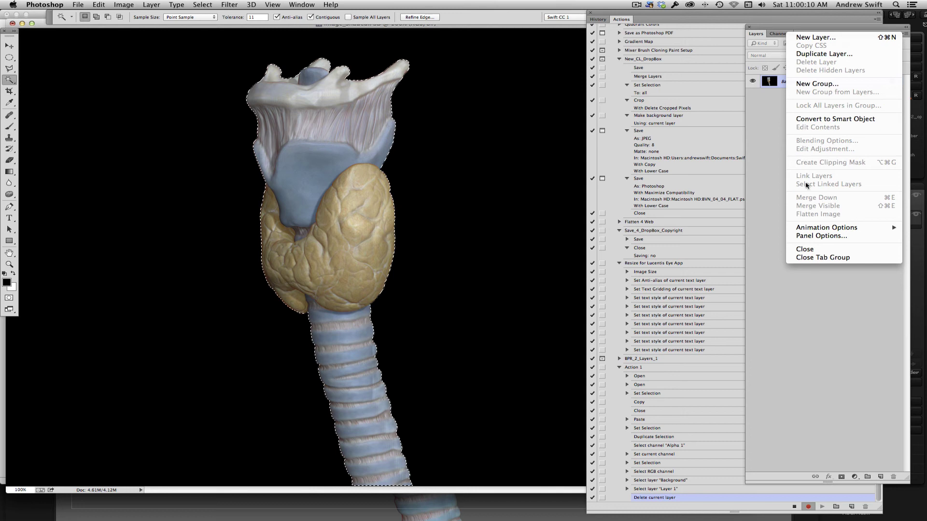
click(775, 165)
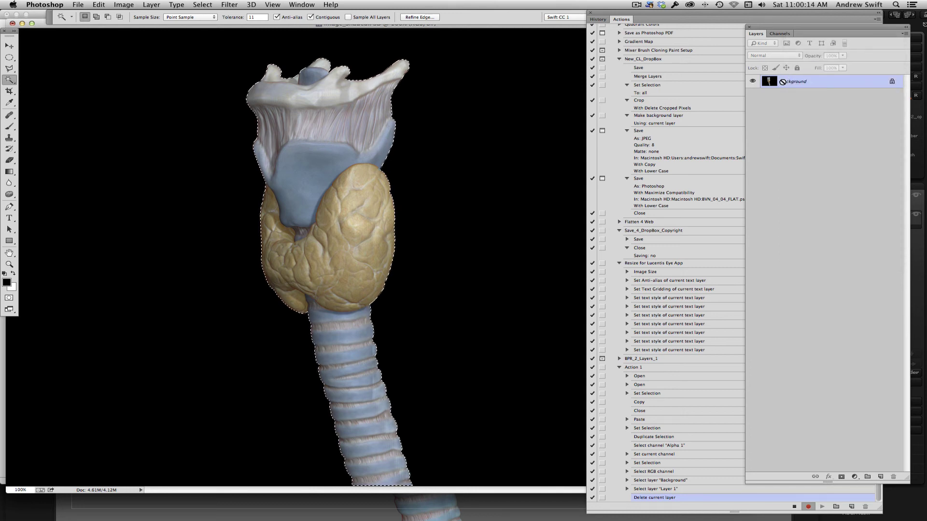
key(super+j)
click(795, 102)
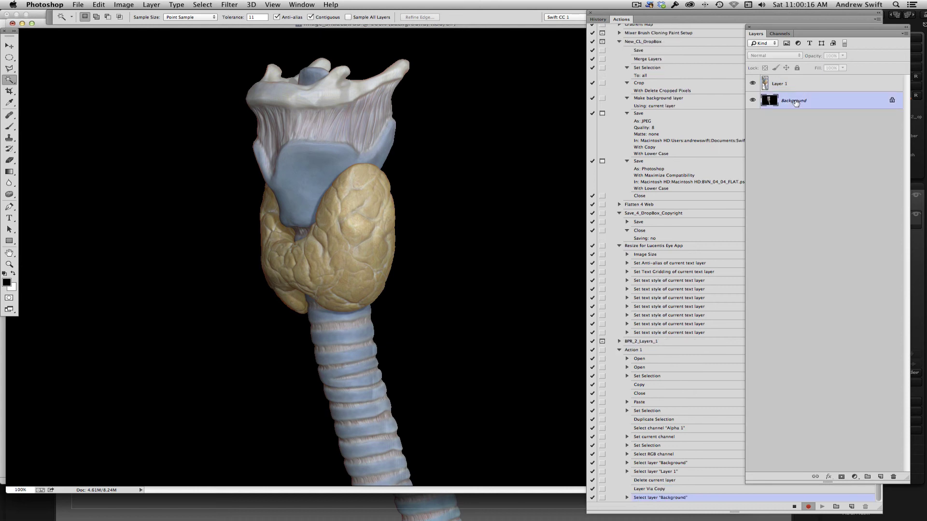
key(d)
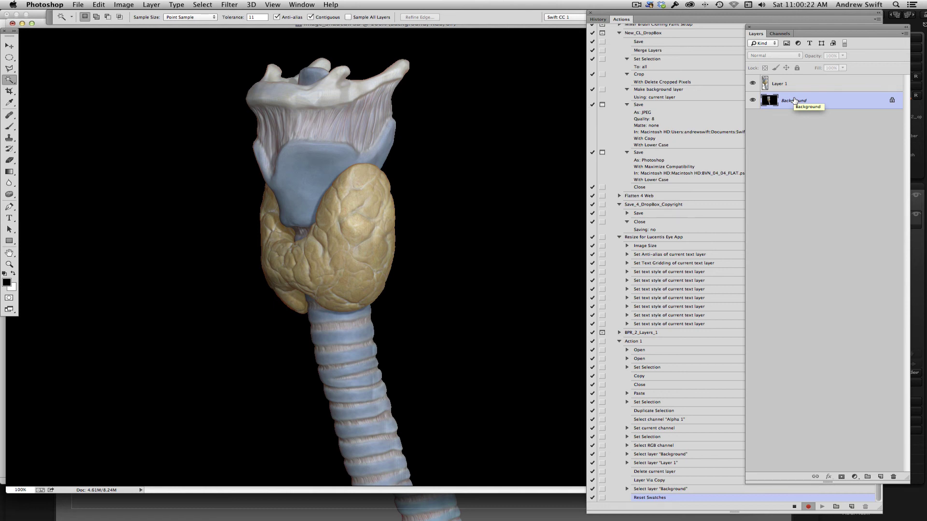
key(super+BackSpace)
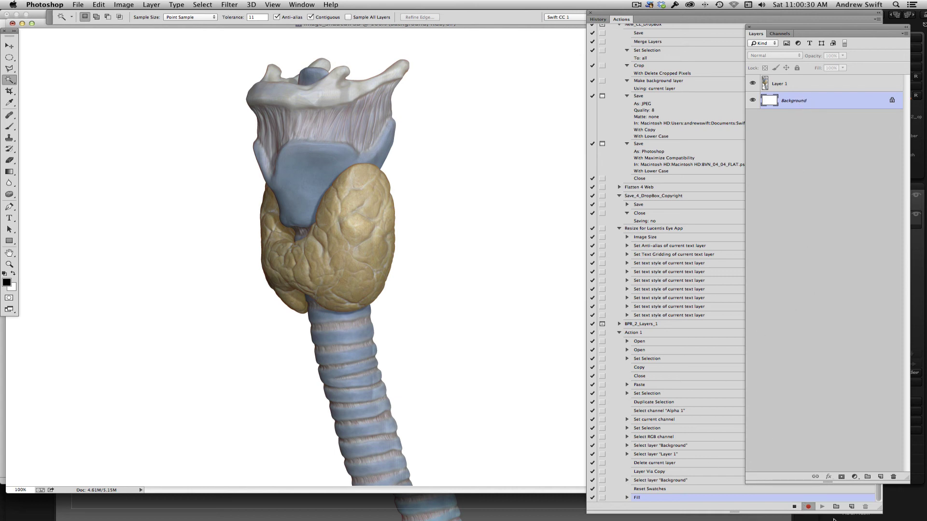
Stop recording and collapse Action 1, and expand the BPR_2_Layers_1 action to show its recorded commands.
click(794, 507)
drag(680, 15, 589, 15)
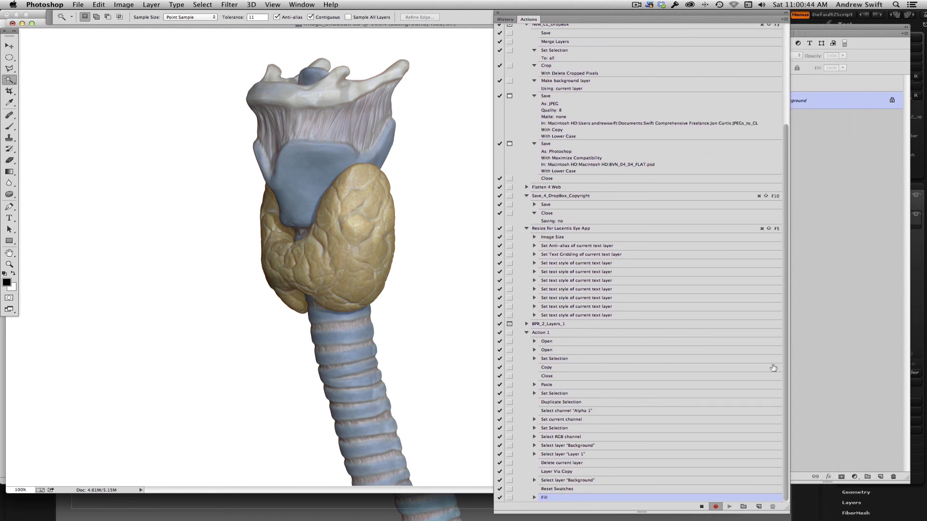
click(526, 333)
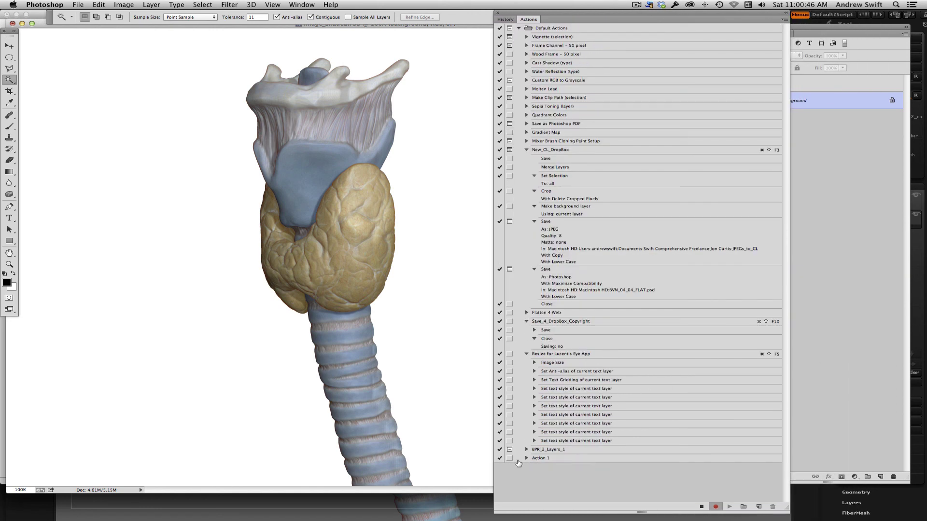
click(701, 507)
click(526, 449)
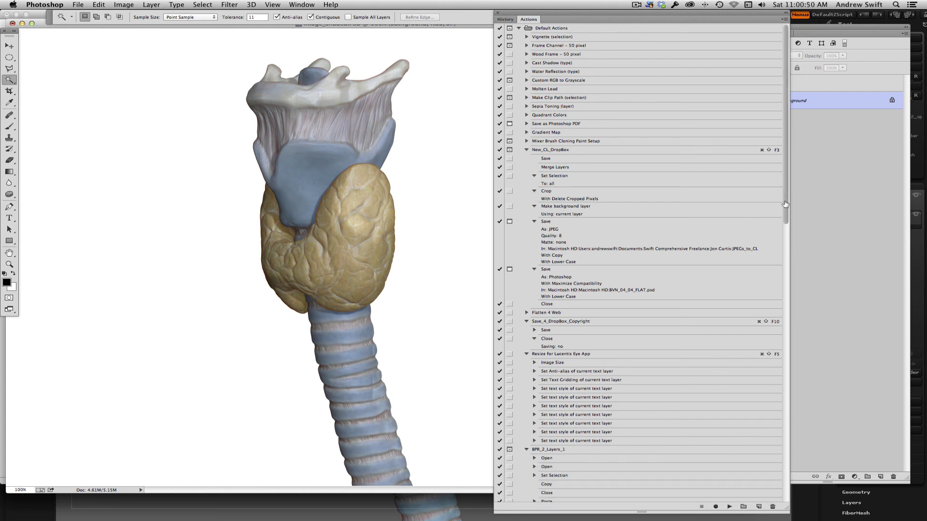
Review the remaining commands of the BPR_2_Layers_1 action and select its final Save command.
drag(786, 203, 795, 487)
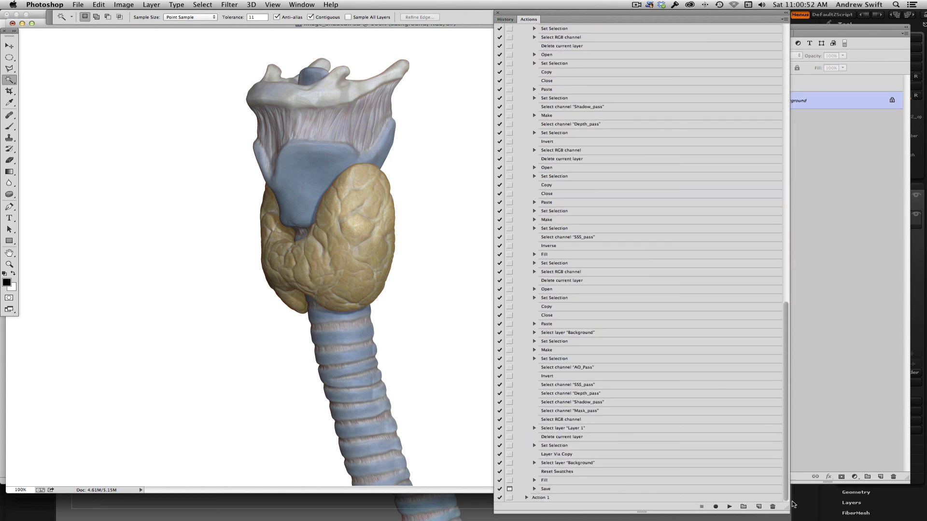
click(554, 490)
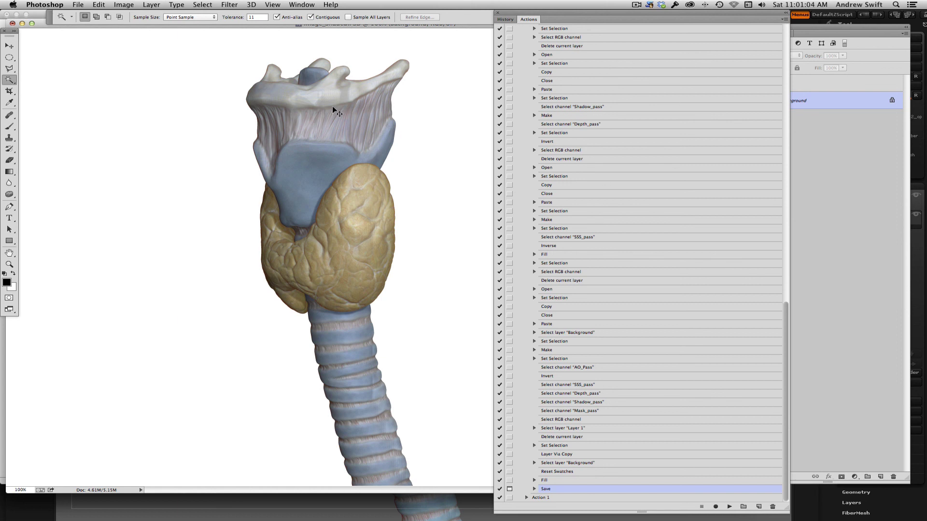
Close the single-layer trachea image and bring forward the document with Layer 1 above the white Background.
key(super+w)
click(429, 174)
key(super+Tab)
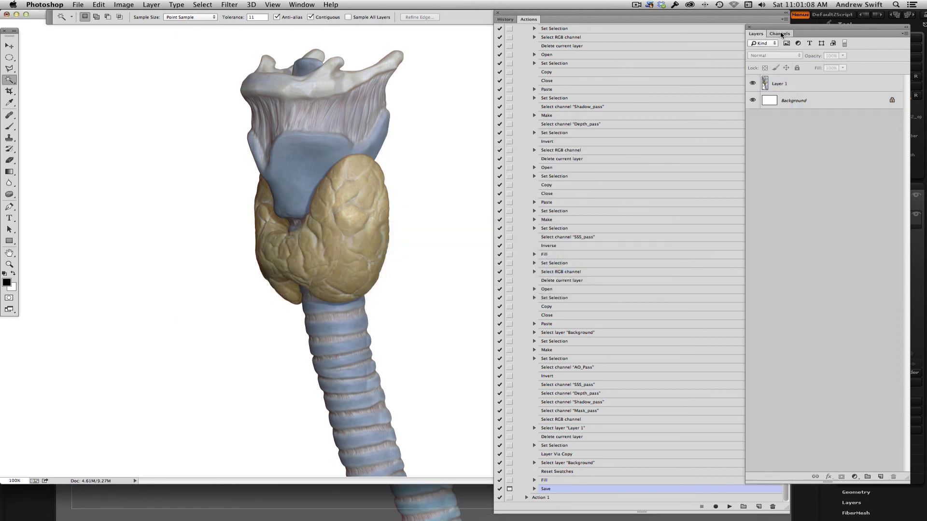
Inspect the Mask_pass, Shadow_pass, Depth_pass, SSS_pass and AO_Pass channels one at a time, and return to Mask_pass.
click(789, 98)
click(789, 104)
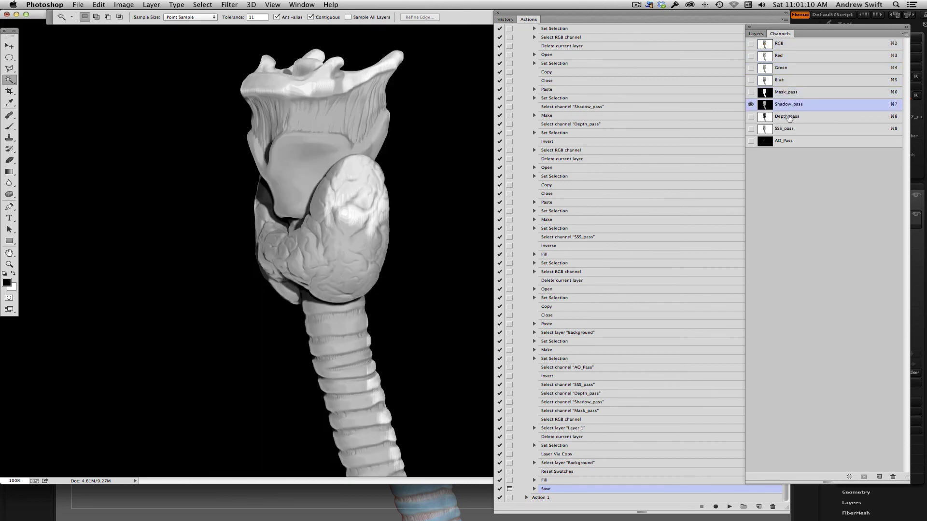
click(787, 116)
click(787, 127)
click(785, 142)
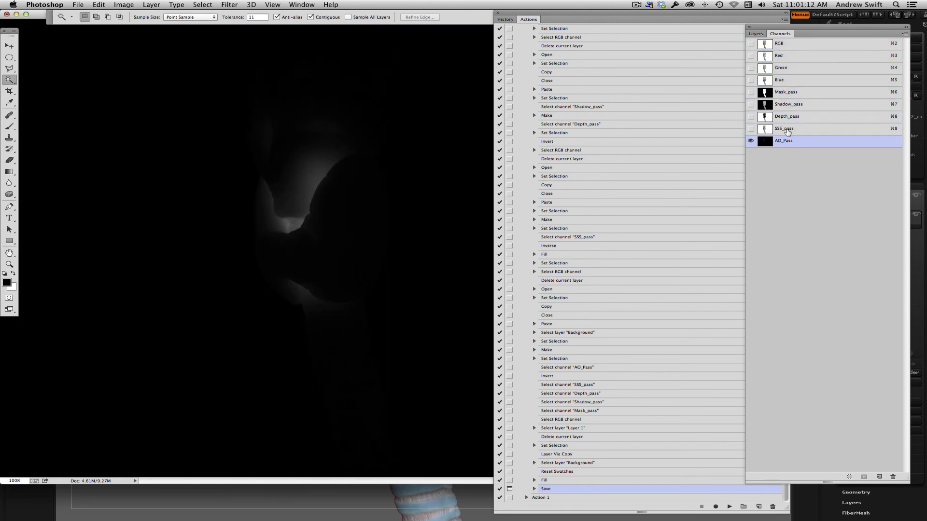
click(787, 131)
click(787, 118)
click(787, 105)
click(787, 93)
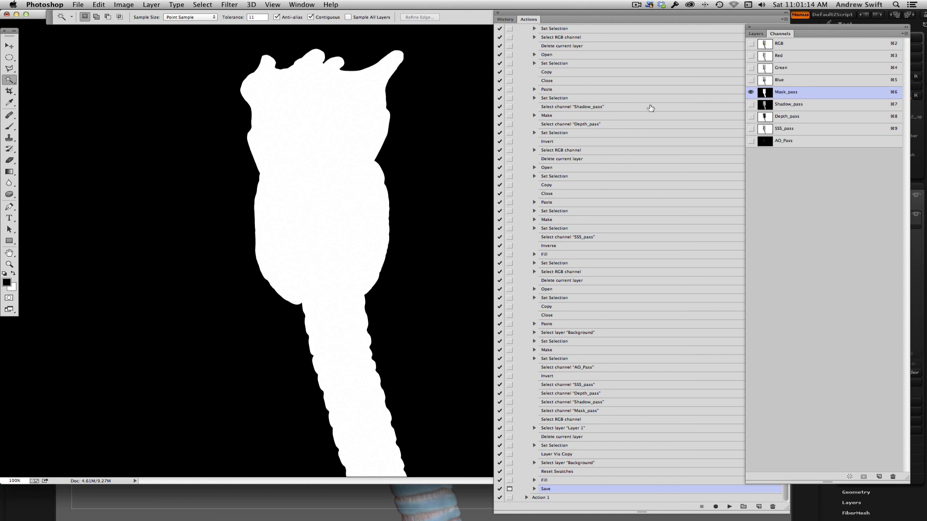